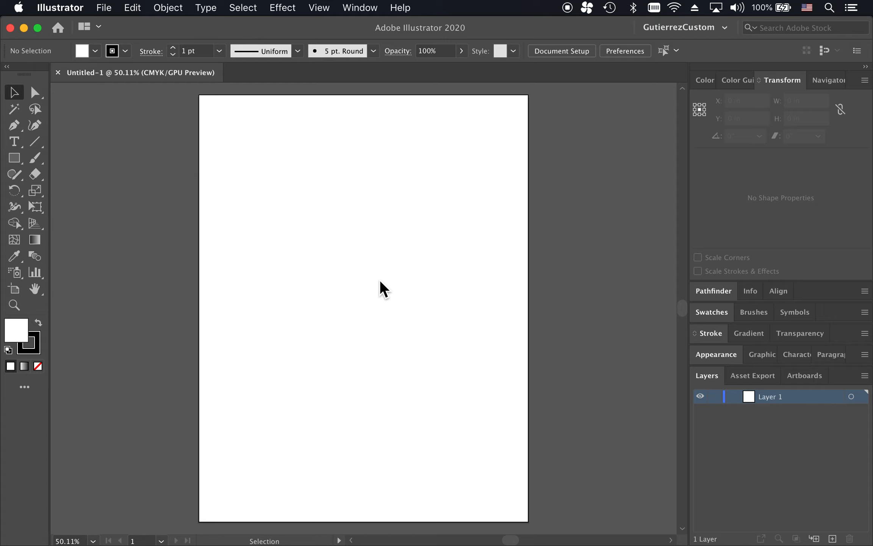
# Create a new document from the template NatureFigureTemplate.ait
pyautogui.click(104, 8)
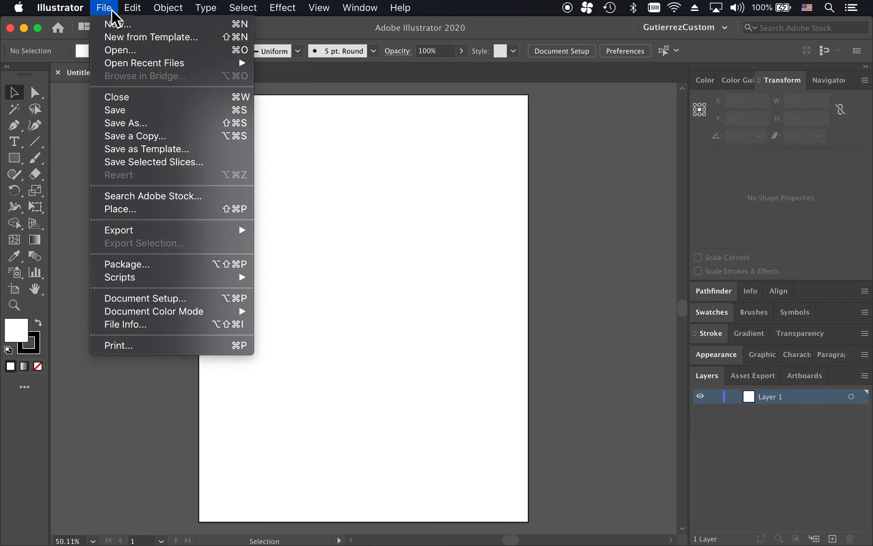
pyautogui.click(115, 37)
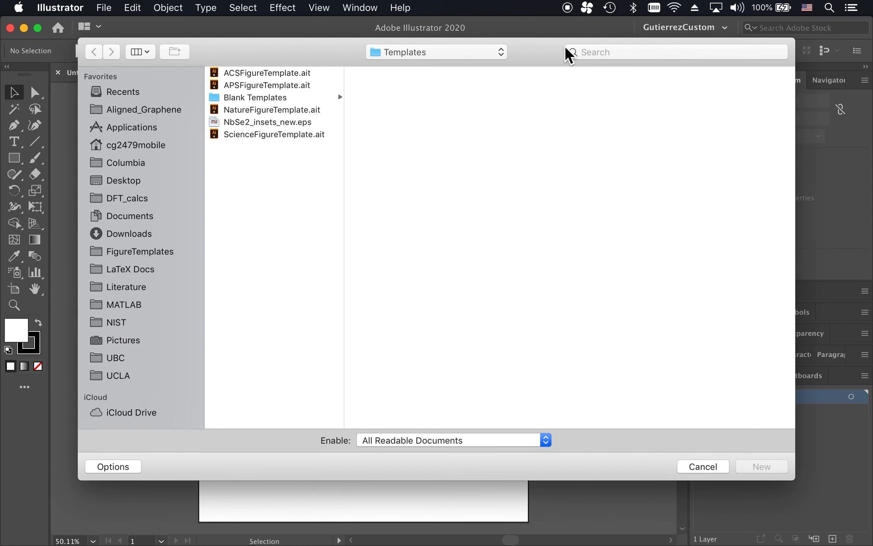
pyautogui.click(251, 110)
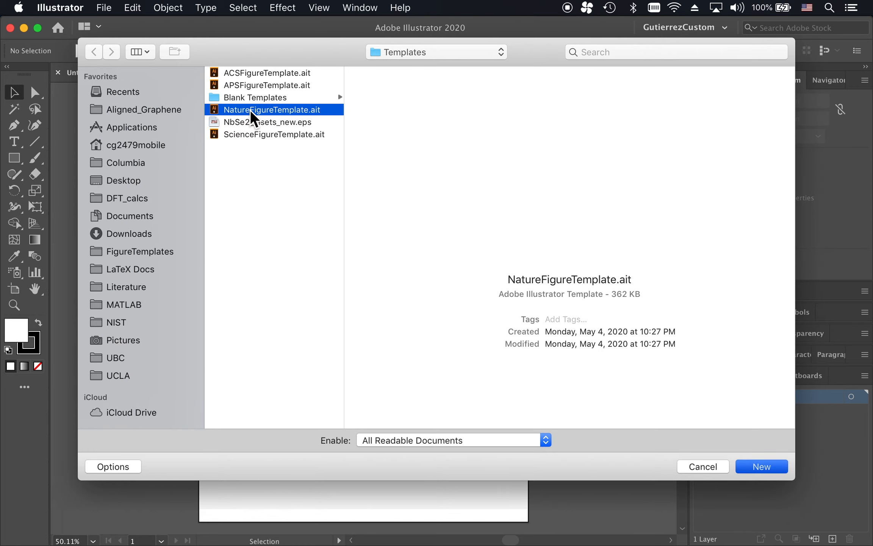
pyautogui.doubleClick(250, 109)
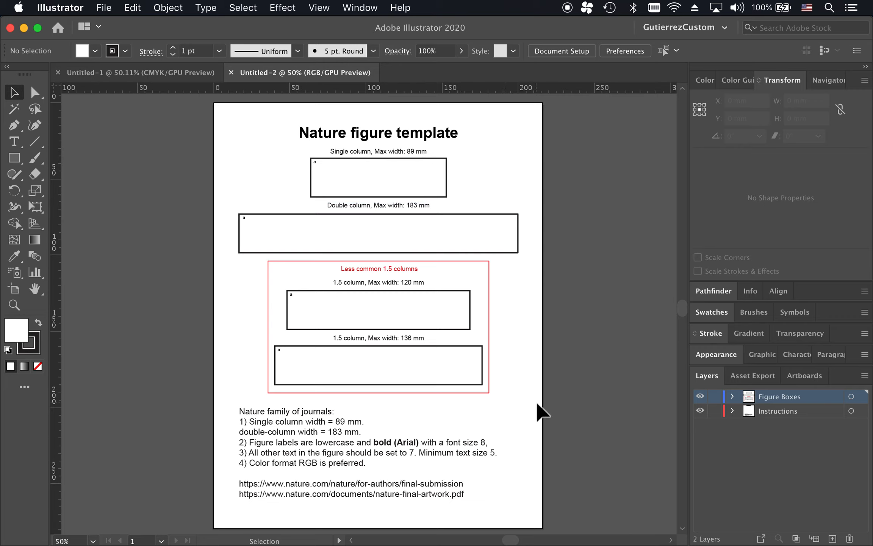
# Identify the layer that holds the journal guidelines text and lock the Instructions layer
pyautogui.click(335, 442)
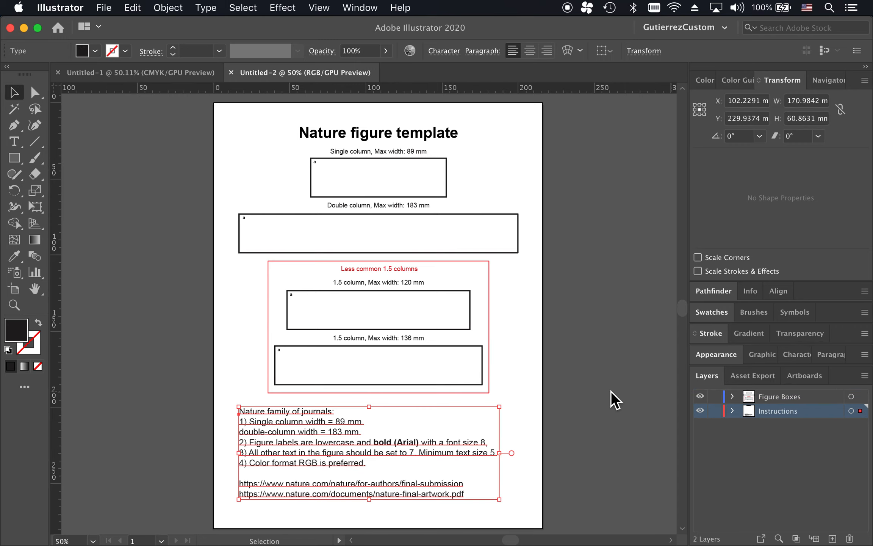
pyautogui.click(598, 389)
pyautogui.click(715, 411)
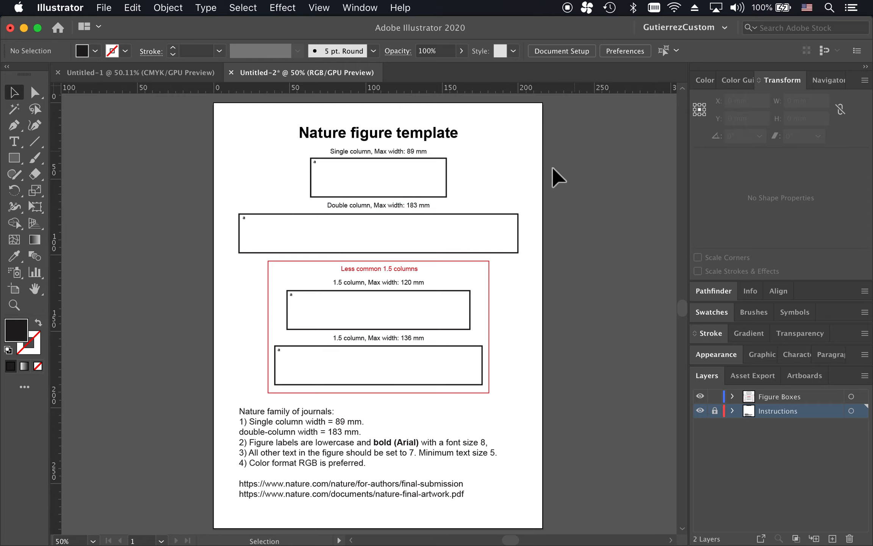
# Show the document's colour swatches and inspect the width of the single-column figure box
pyautogui.click(711, 316)
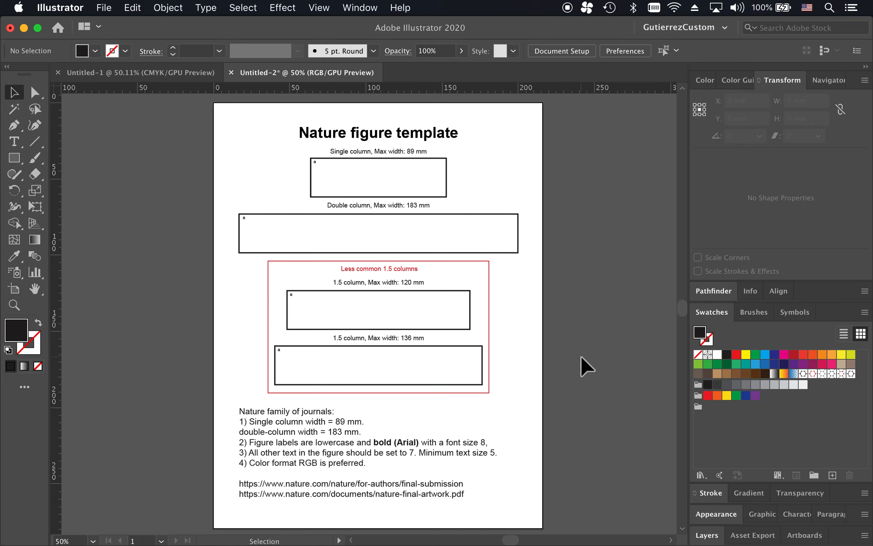
pyautogui.click(448, 171)
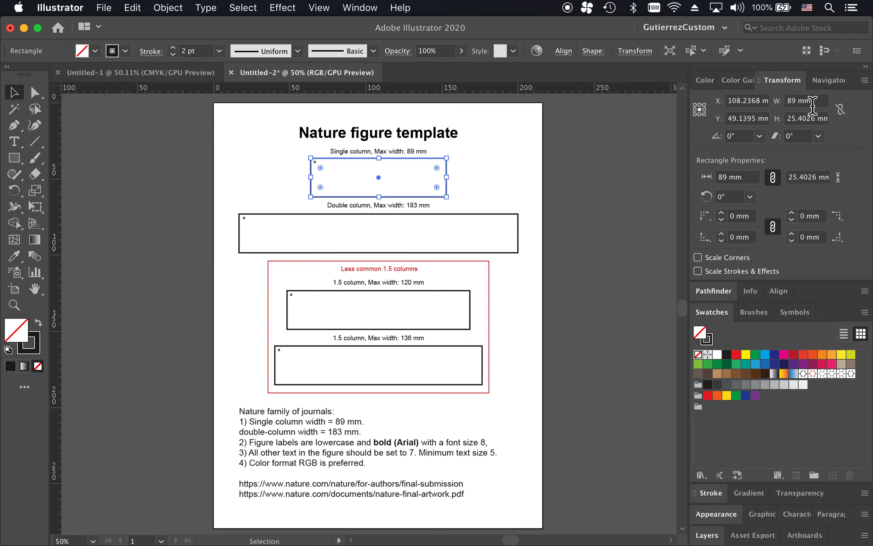
pyautogui.click(659, 185)
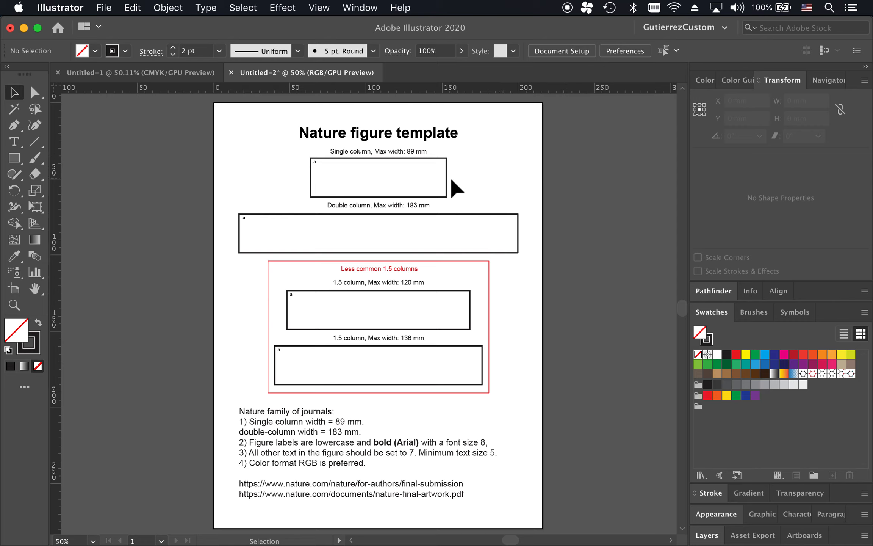
pyautogui.click(480, 209)
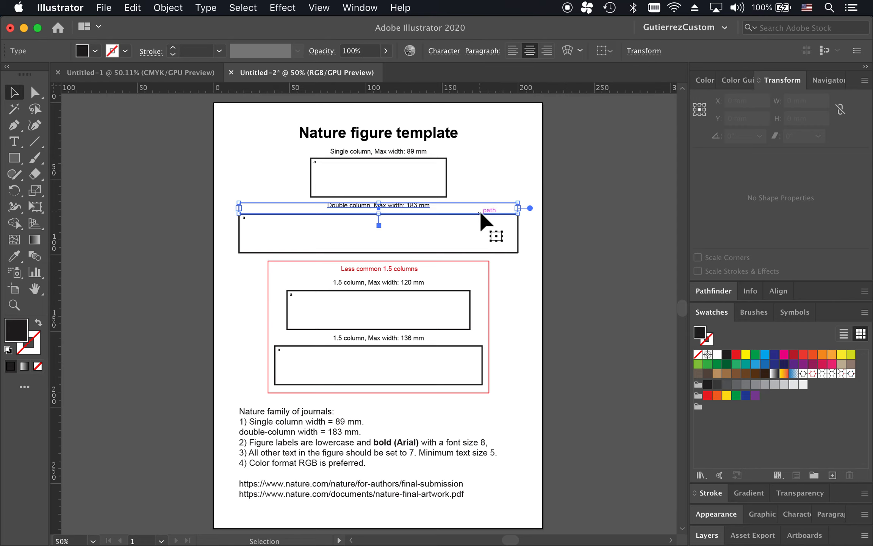
pyautogui.click(446, 171)
pyautogui.click(491, 167)
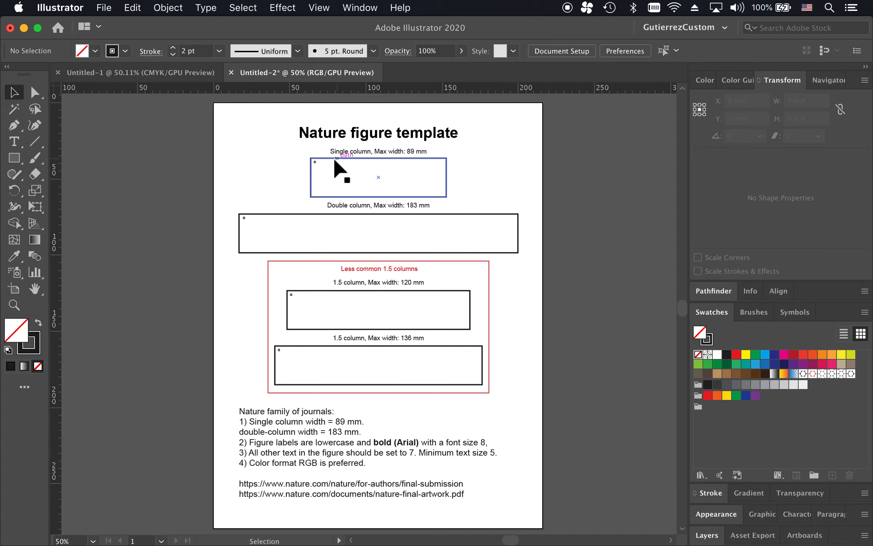
# Examine the panel labels "a" inside the single-column and double-column figure boxes up close
pyautogui.scroll(1, 325, 160)
pyautogui.scroll(4, 319, 160)
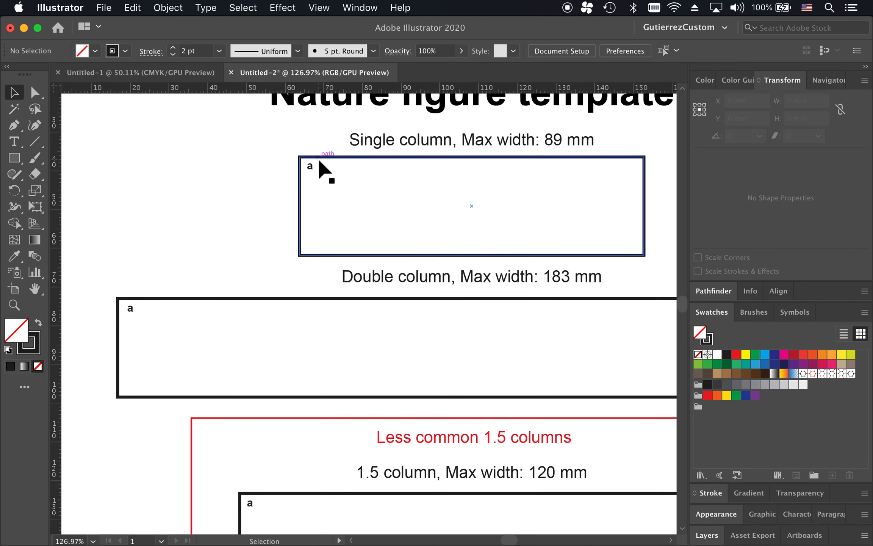
pyautogui.click(311, 167)
pyautogui.click(129, 309)
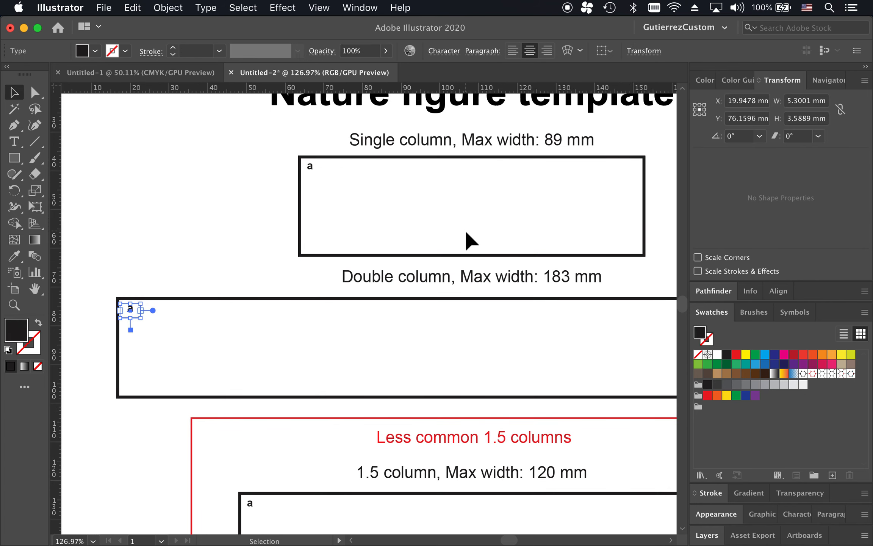
pyautogui.scroll(-3, 466, 232)
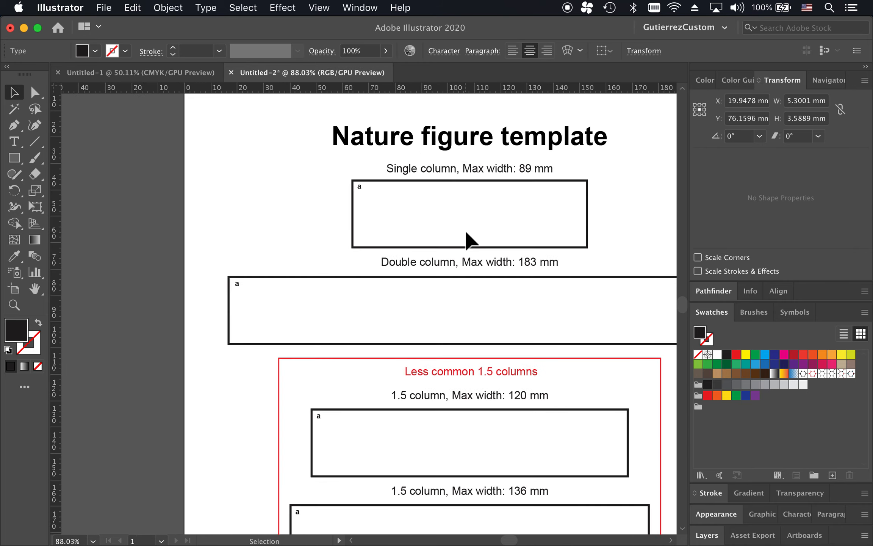
pyautogui.click(605, 213)
pyautogui.hscroll(4, 605, 213)
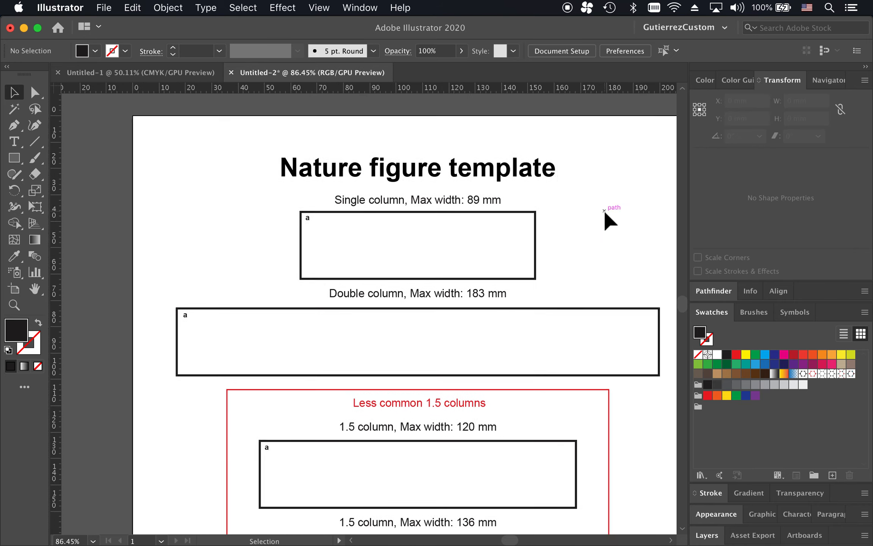
pyautogui.hscroll(2, 603, 209)
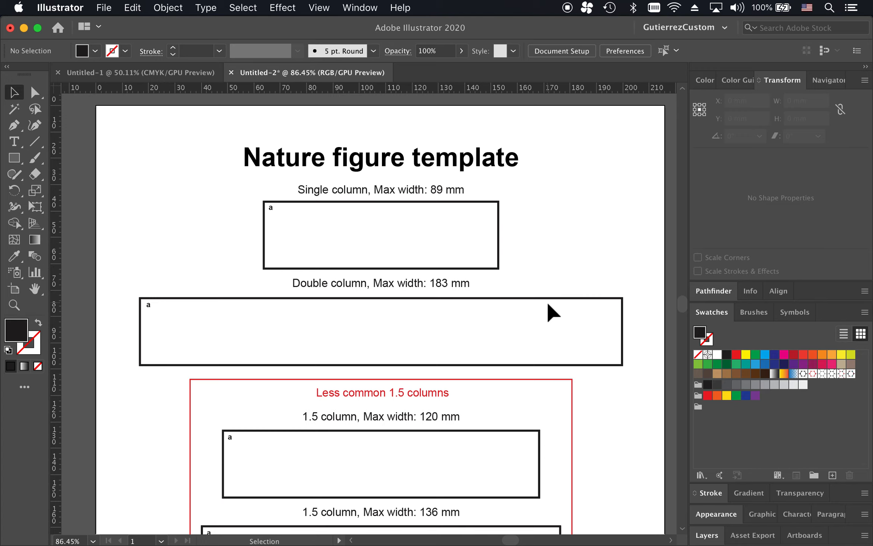
pyautogui.hscroll(2, 551, 312)
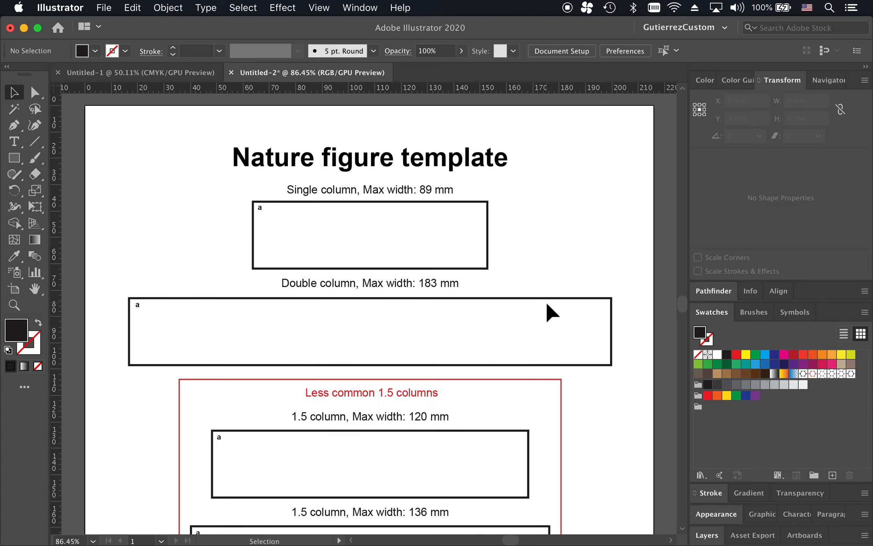
# Check the measurement units in Document Setup
pyautogui.click(105, 13)
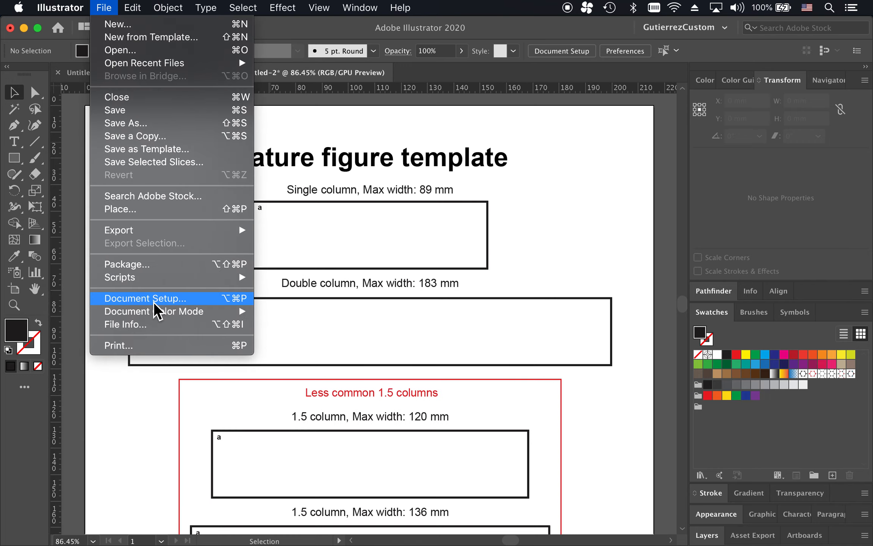
pyautogui.click(164, 300)
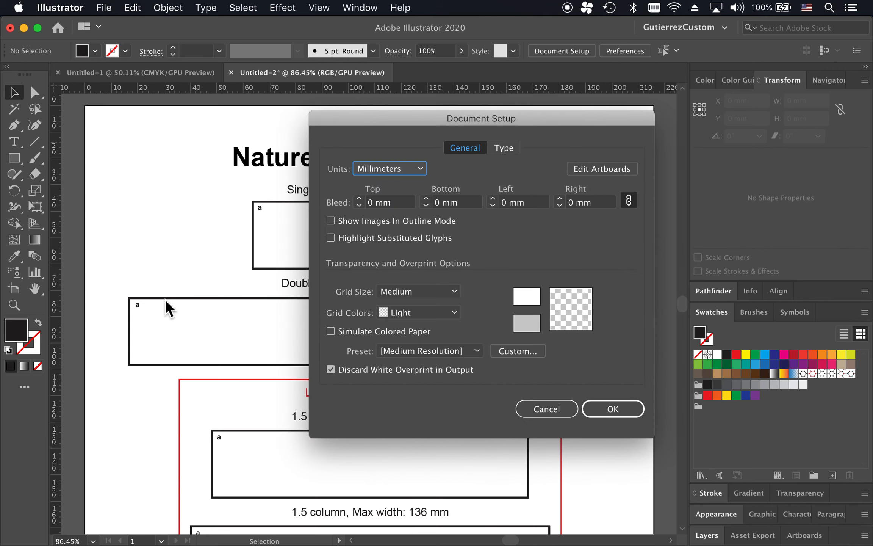
pyautogui.moveTo(522, 121); pyautogui.dragTo(584, 140)
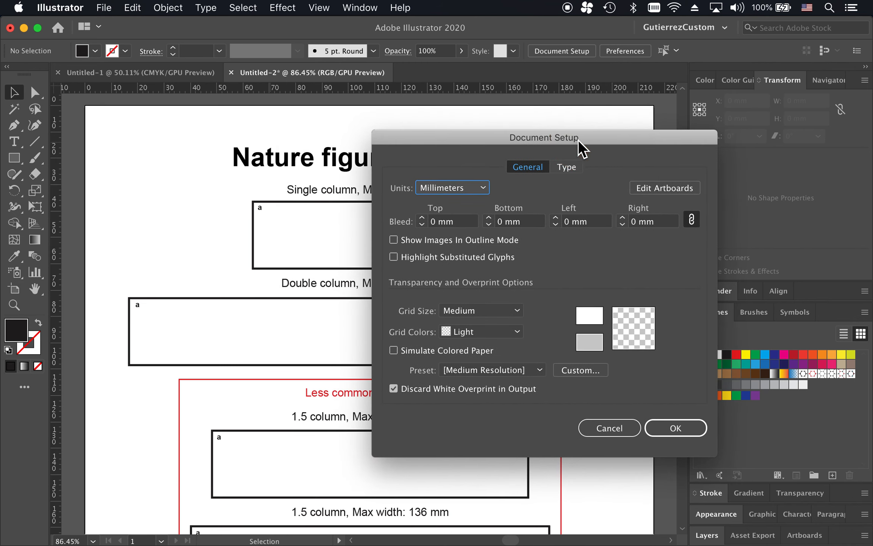
pyautogui.moveTo(469, 140); pyautogui.dragTo(496, 146)
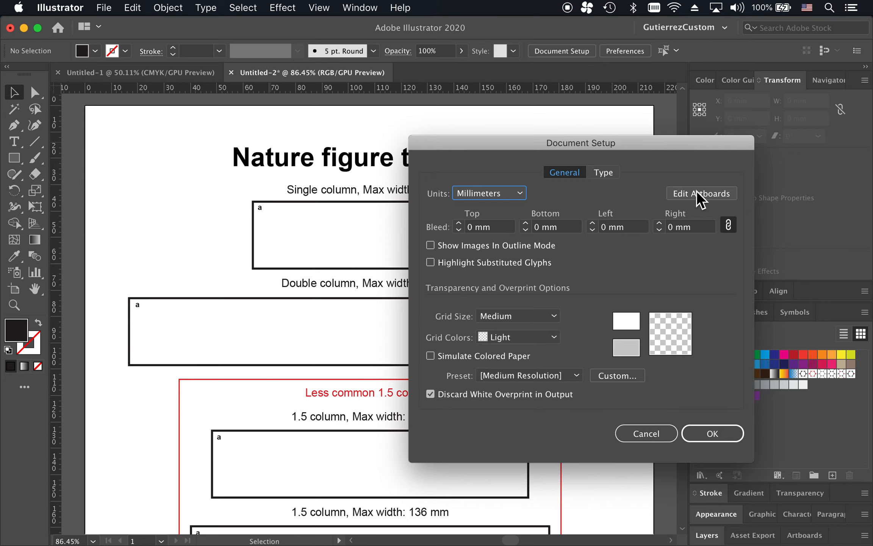
pyautogui.click(711, 432)
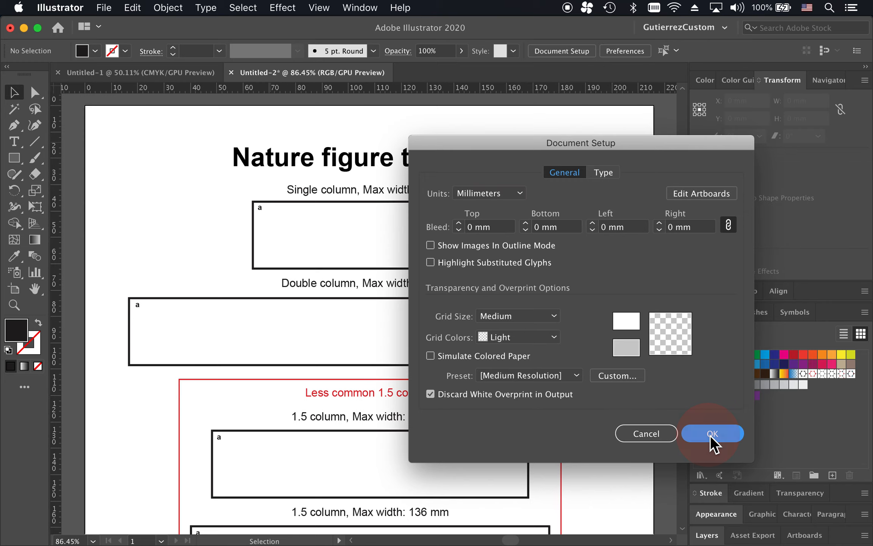
# Check the document colour mode and compare it with the colour format guideline in the instructions text
pyautogui.scroll(-1, 251, 273)
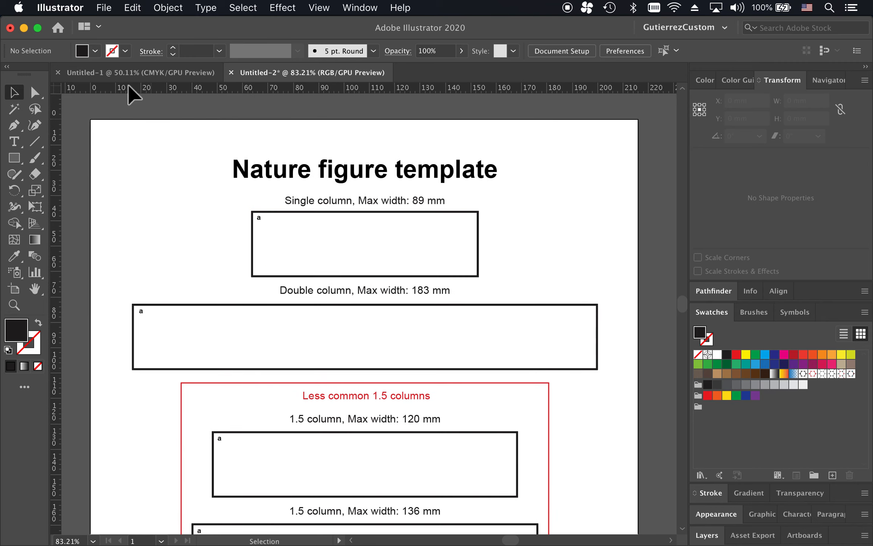
pyautogui.click(105, 8)
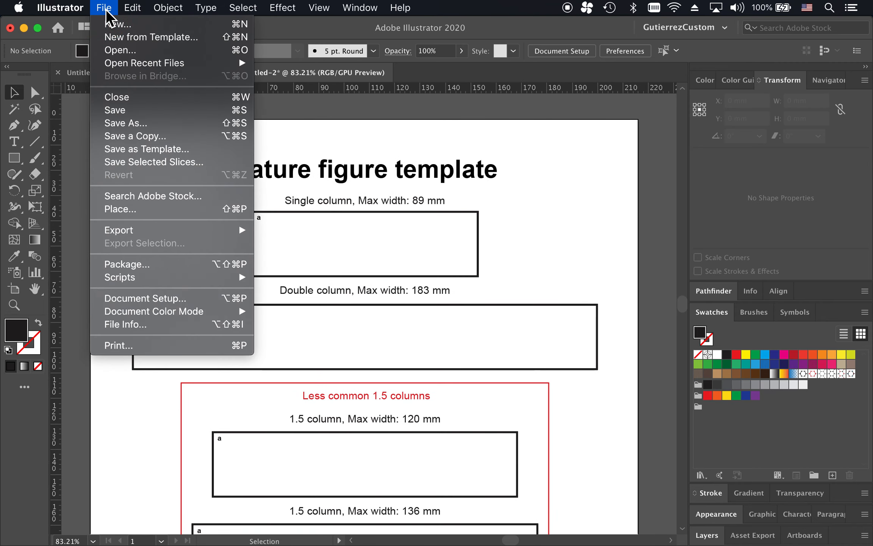
pyautogui.moveTo(211, 321)
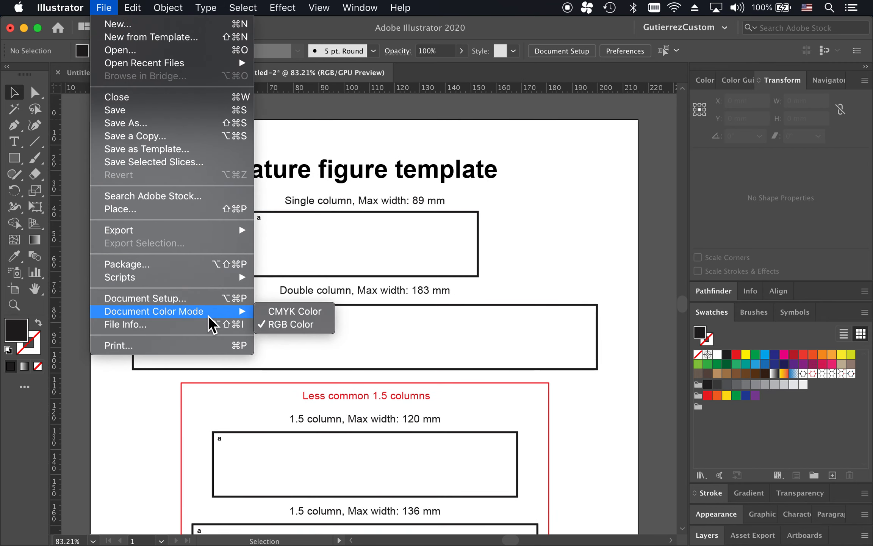
pyautogui.click(501, 259)
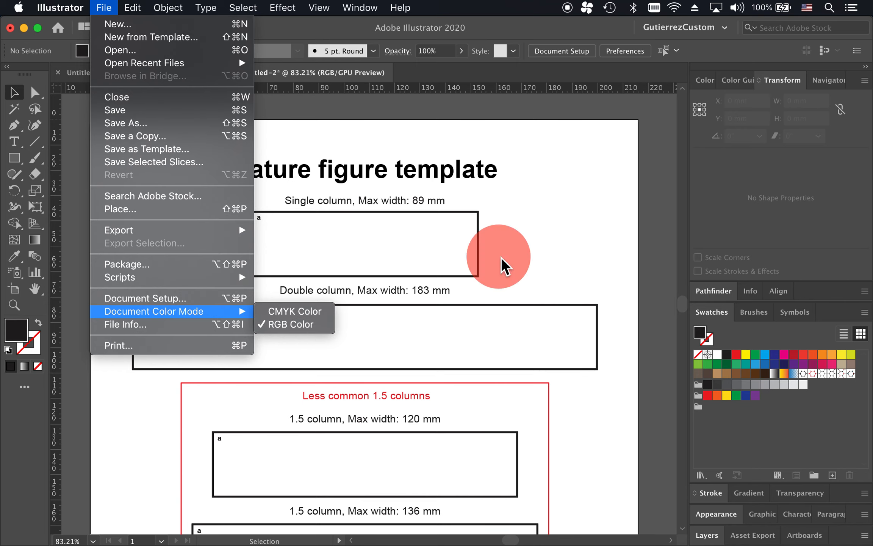
pyautogui.scroll(-8, 499, 261)
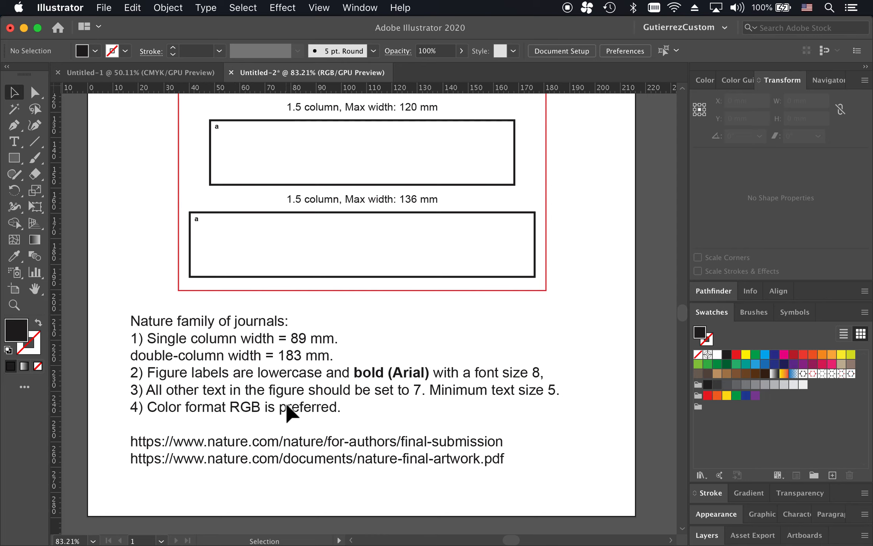
pyautogui.scroll(-3, 288, 411)
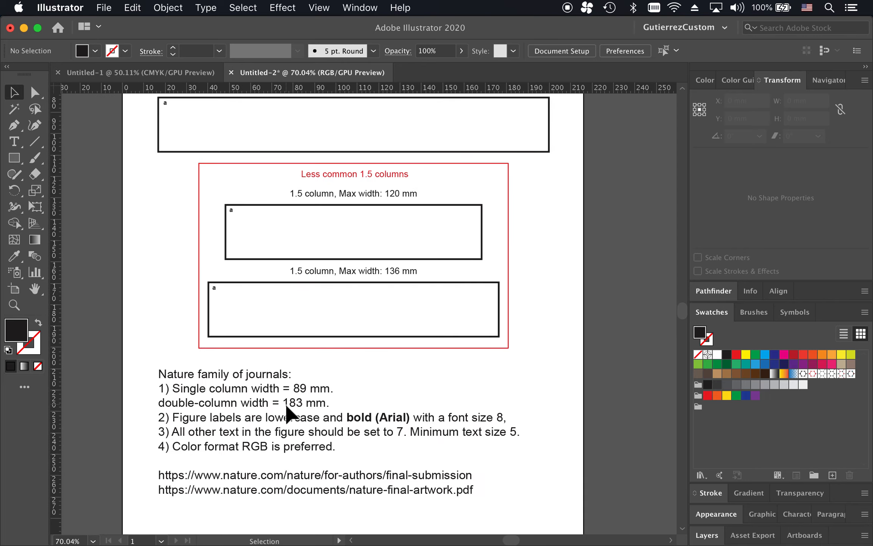
pyautogui.scroll(-2, 288, 411)
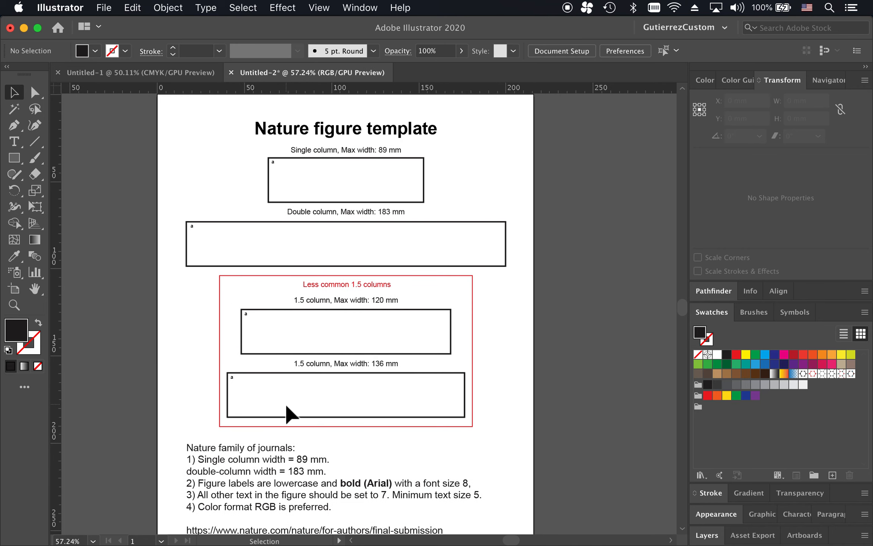
# Show the layers and toggle the lock of the Instructions layer
pyautogui.click(706, 535)
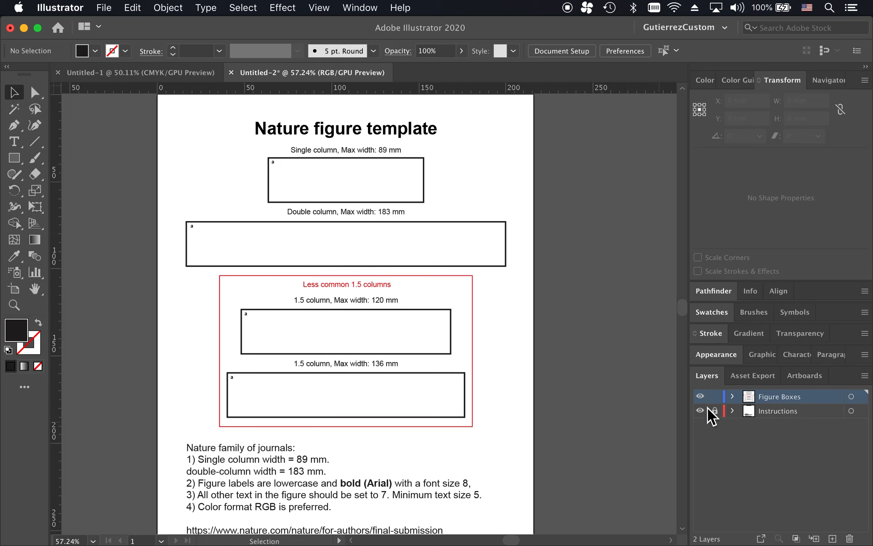
pyautogui.click(766, 409)
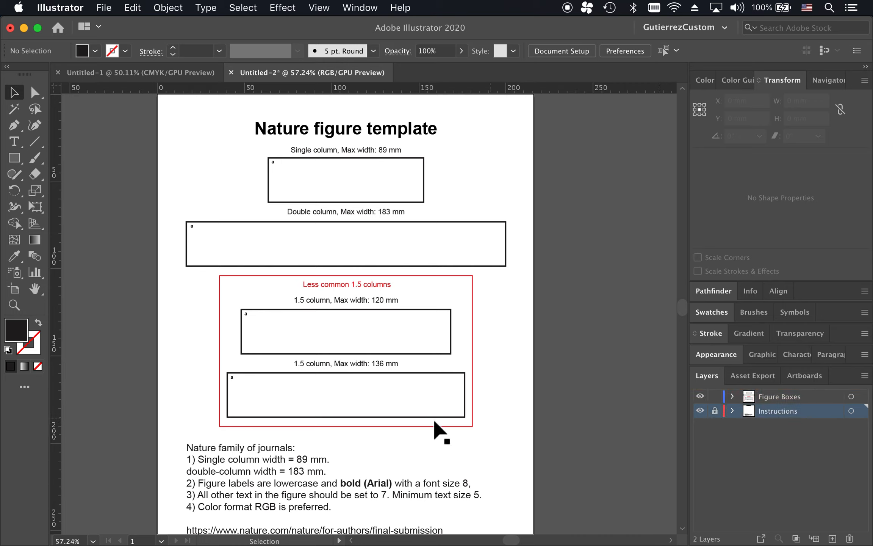
pyautogui.click(715, 411)
pyautogui.click(714, 410)
pyautogui.click(502, 187)
pyautogui.click(715, 411)
# Test which objects can be selected: the red 1.5-column frame, the page title and the guidelines text
pyautogui.click(472, 379)
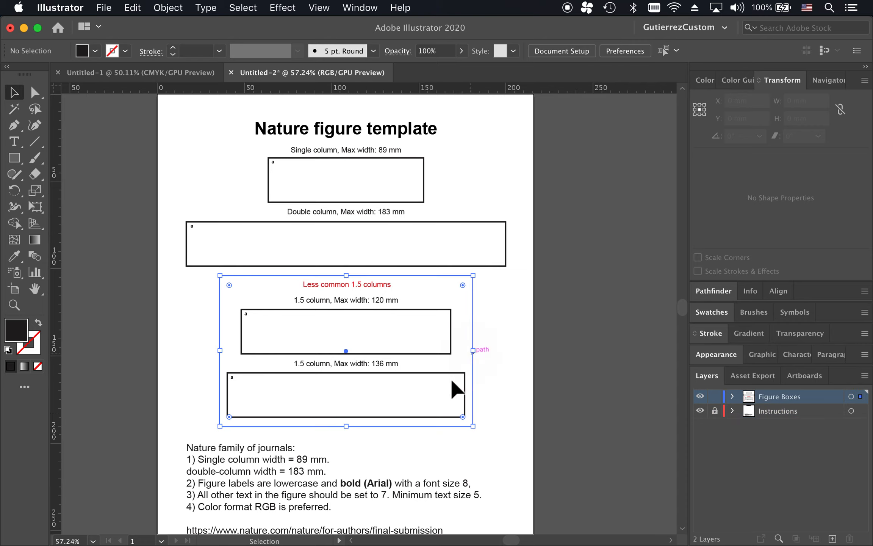
pyautogui.click(268, 455)
pyautogui.click(393, 126)
pyautogui.click(258, 484)
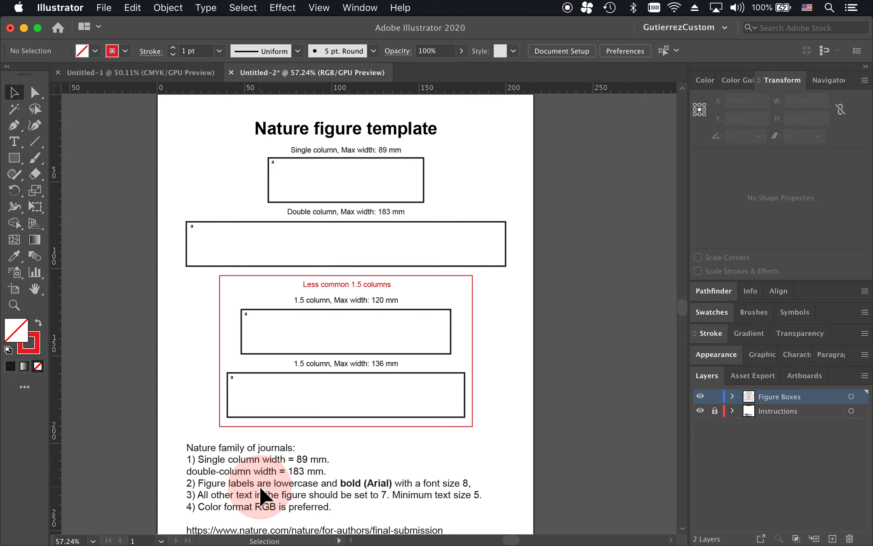
# Hide and reshow the Instructions layer and make Figure Boxes the active layer
pyautogui.click(803, 414)
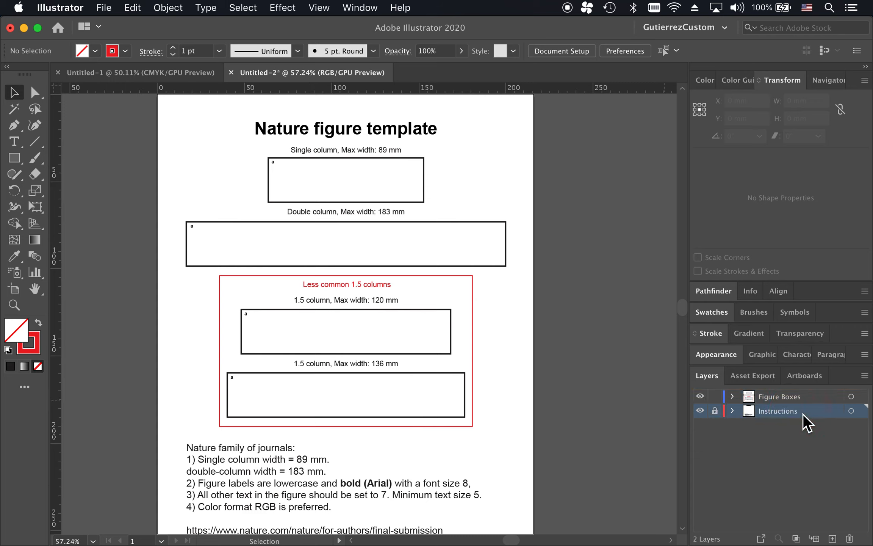
pyautogui.click(252, 465)
pyautogui.click(701, 410)
pyautogui.click(701, 411)
pyautogui.click(785, 396)
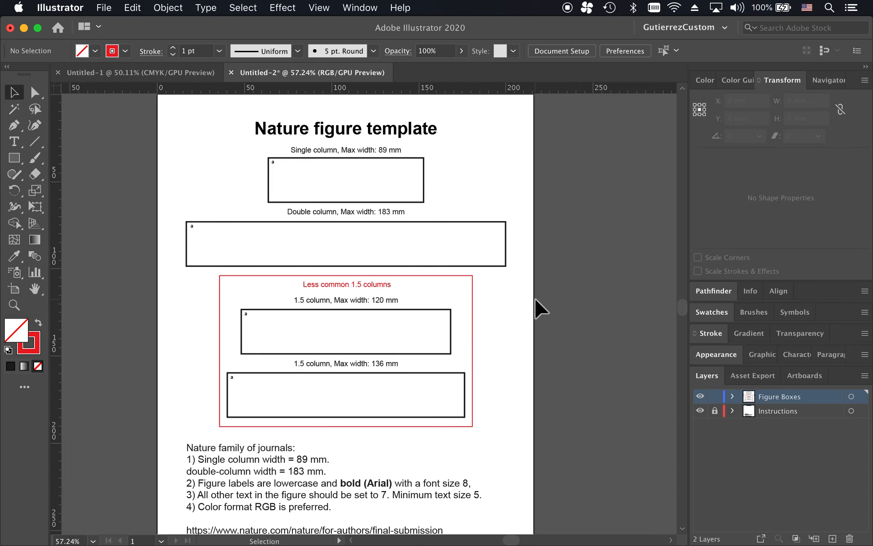
# Examine the whole template page, from the title and figure boxes down to the guideline links
pyautogui.scroll(-2, 535, 298)
pyautogui.scroll(-1, 546, 296)
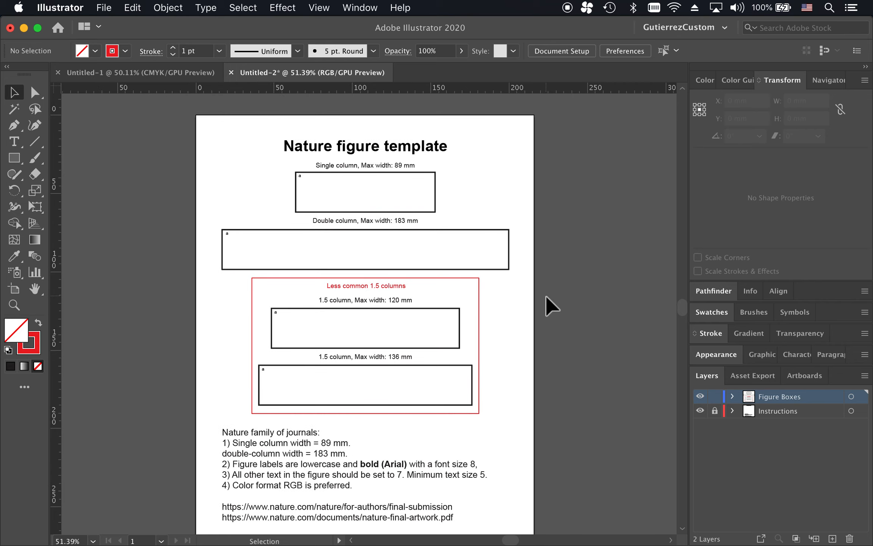
pyautogui.scroll(-3, 546, 295)
pyautogui.hscroll(2, 546, 295)
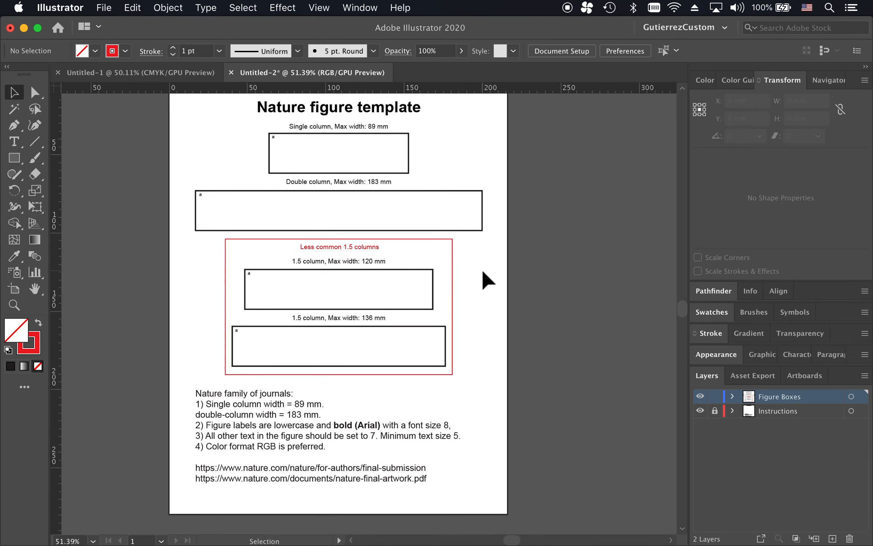
pyautogui.scroll(-1, 483, 271)
pyautogui.scroll(2, 483, 271)
pyautogui.scroll(1, 483, 271)
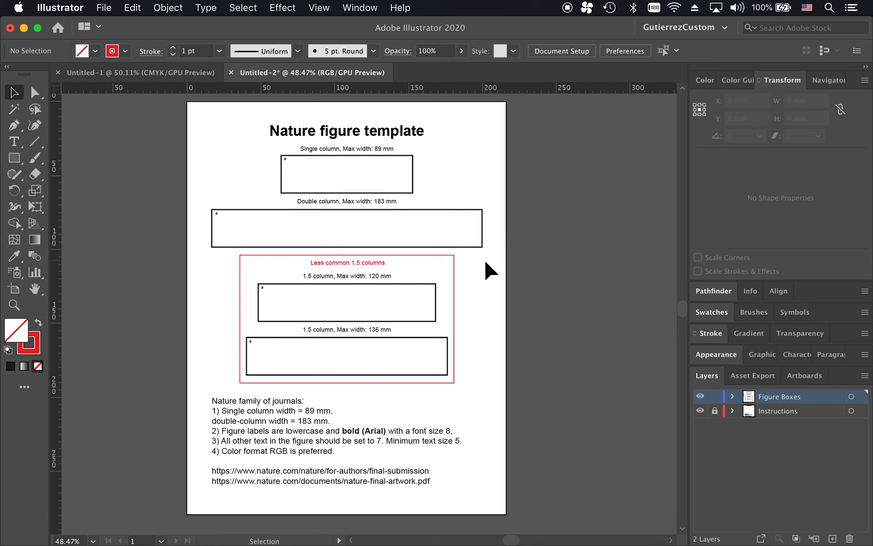
pyautogui.scroll(2, 485, 262)
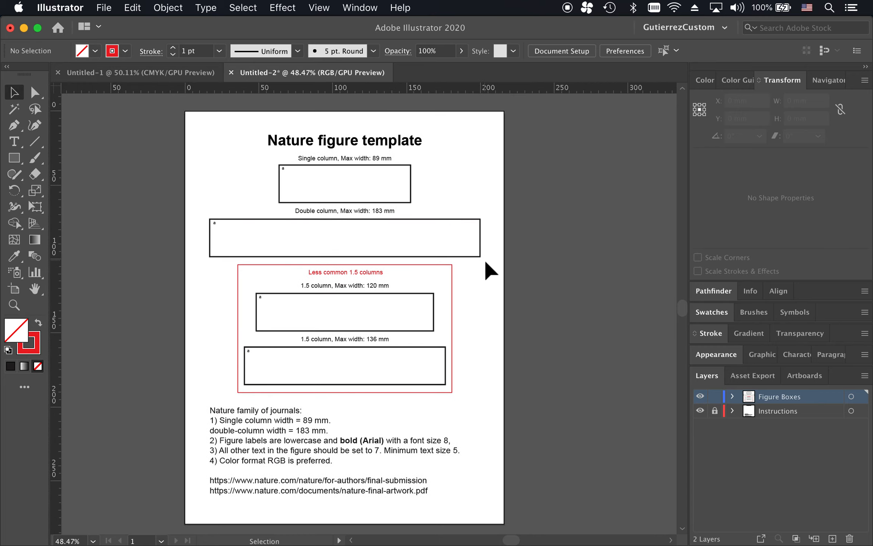
pyautogui.scroll(-1, 485, 262)
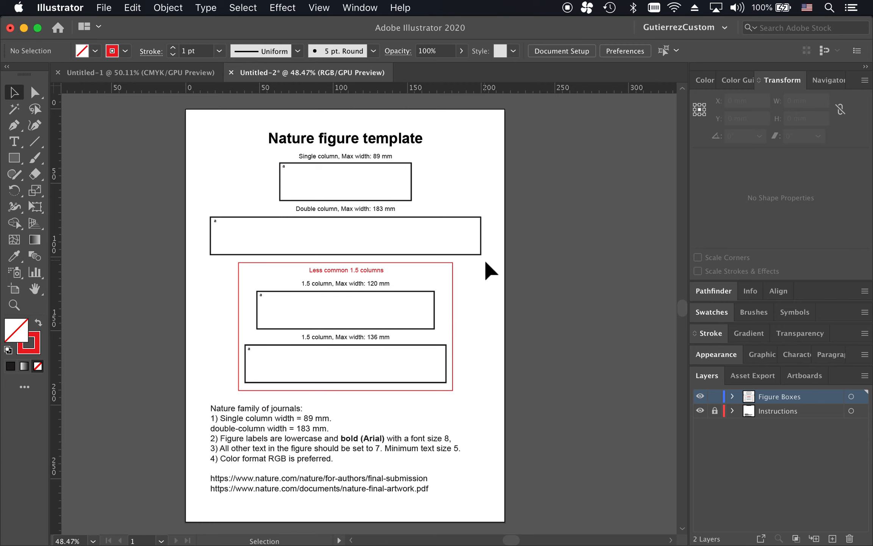
# Try duplicating Artboard 1 beside the original with the Artboard tool while the Instructions layer is locked
pyautogui.hotkey('shift', 'o')
pyautogui.hscroll(-1, 322, 342)
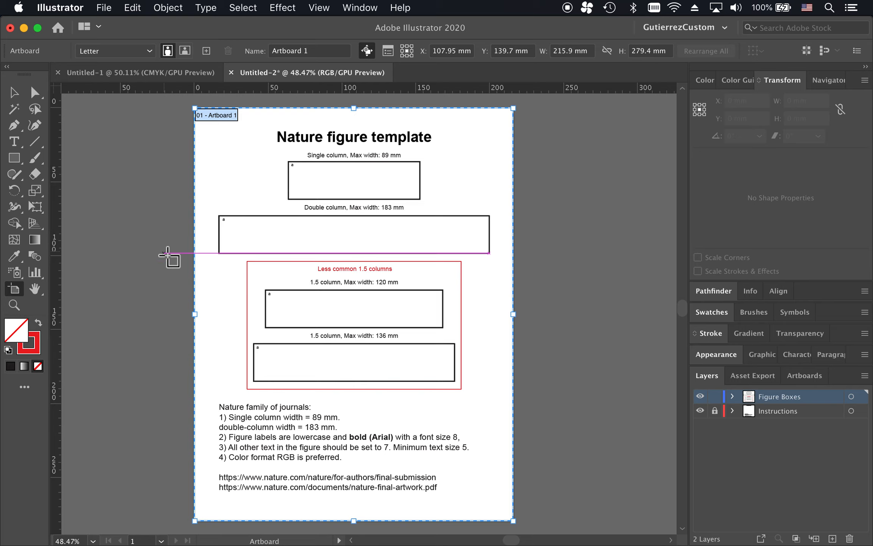
pyautogui.hotkey('shift', 'o')
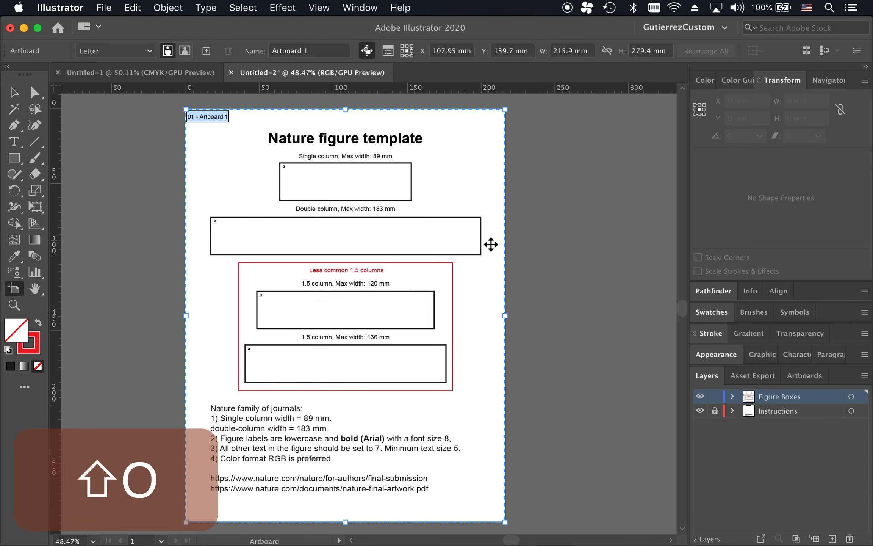
pyautogui.scroll(-2, 491, 245)
pyautogui.hscroll(5, 489, 244)
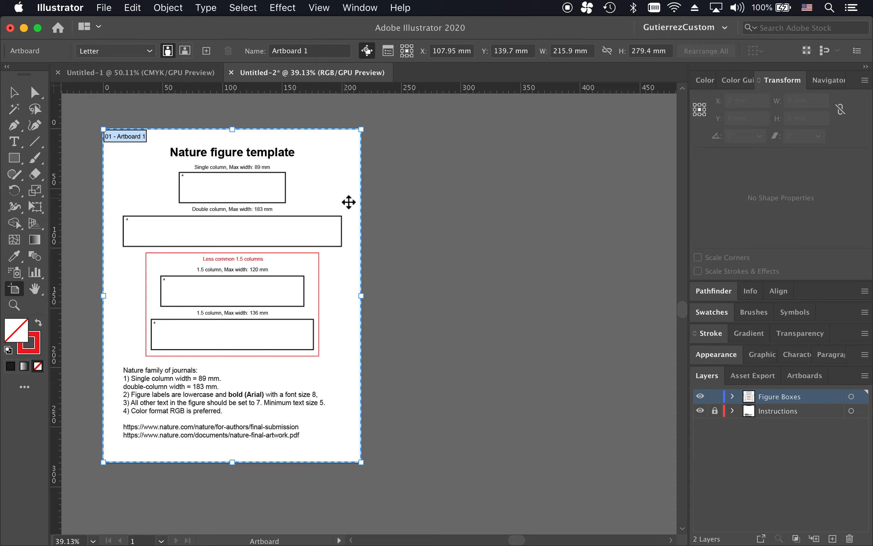
pyautogui.press('alt')
pyautogui.press('shift')
pyautogui.moveTo(322, 197); pyautogui.dragTo(595, 250)
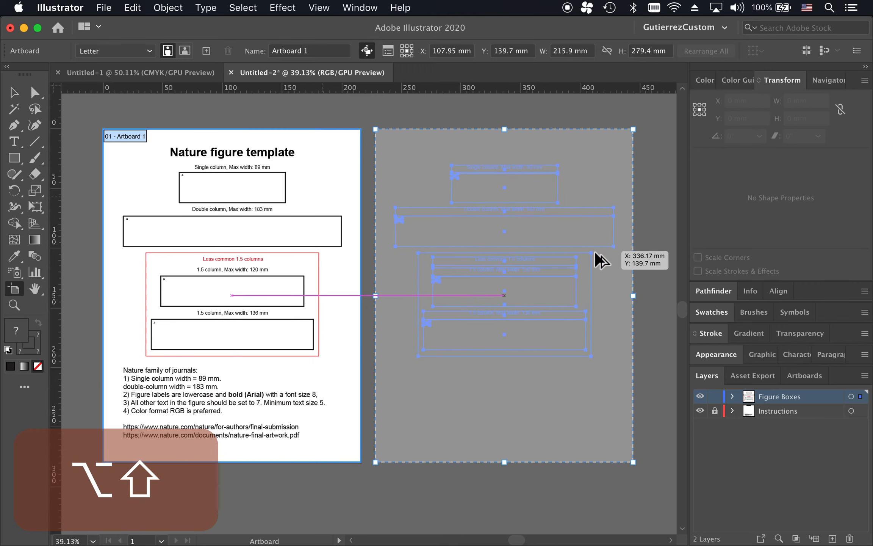
pyautogui.click(559, 305)
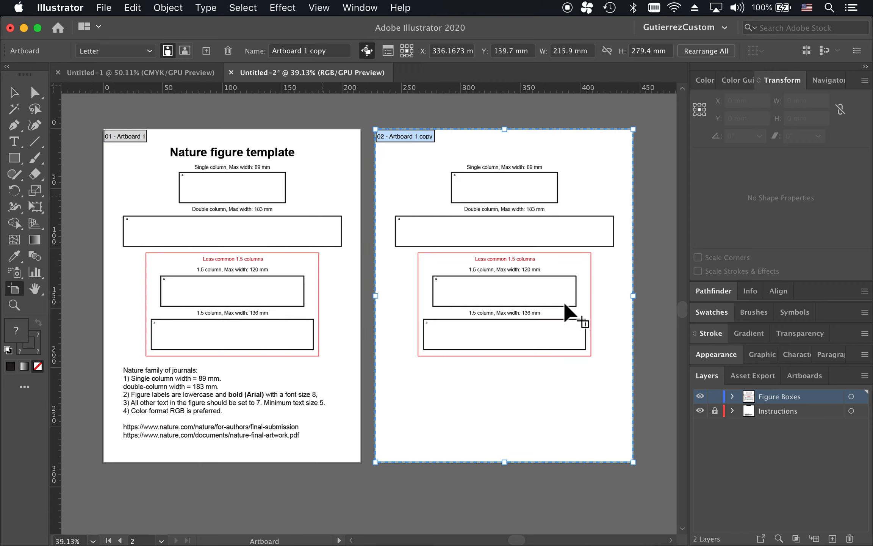
# Unlock the Instructions layer, delete the copied artboard, and undo back to the single original page
pyautogui.click(715, 411)
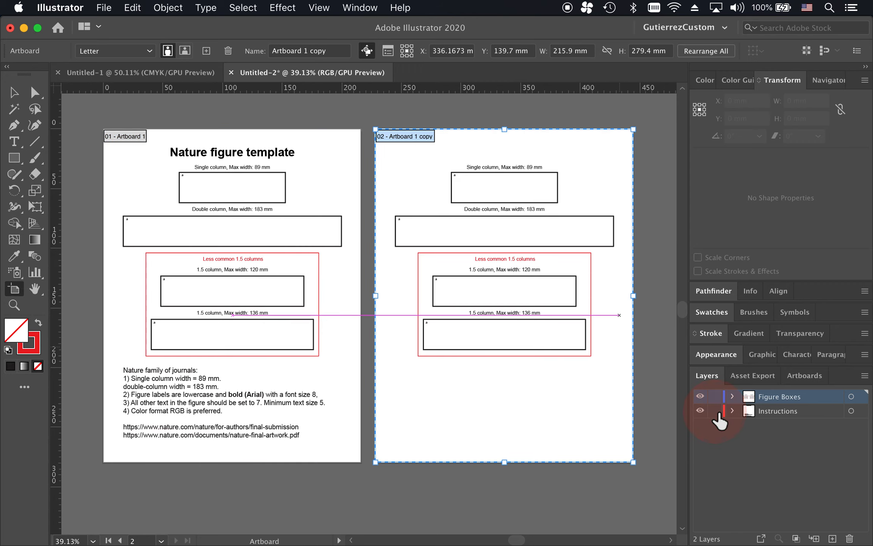
pyautogui.press('BackSpace')
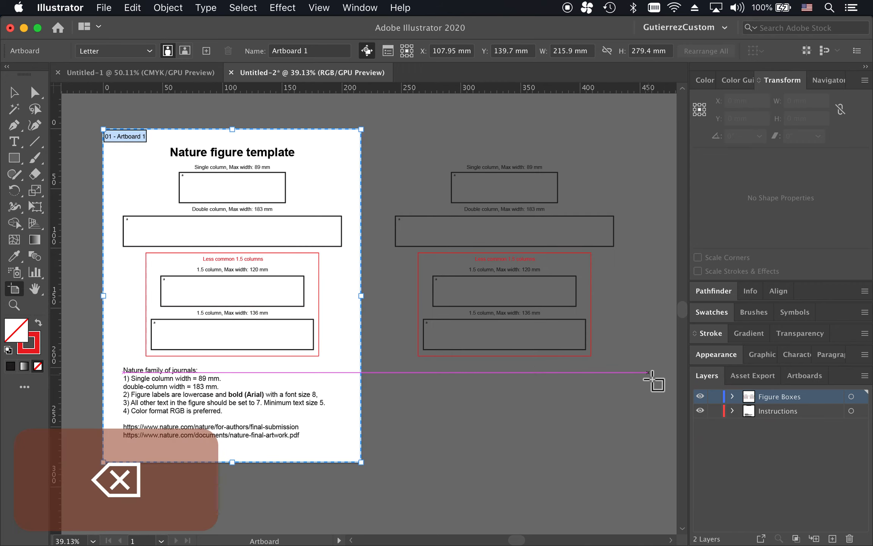
pyautogui.press('BackSpace')
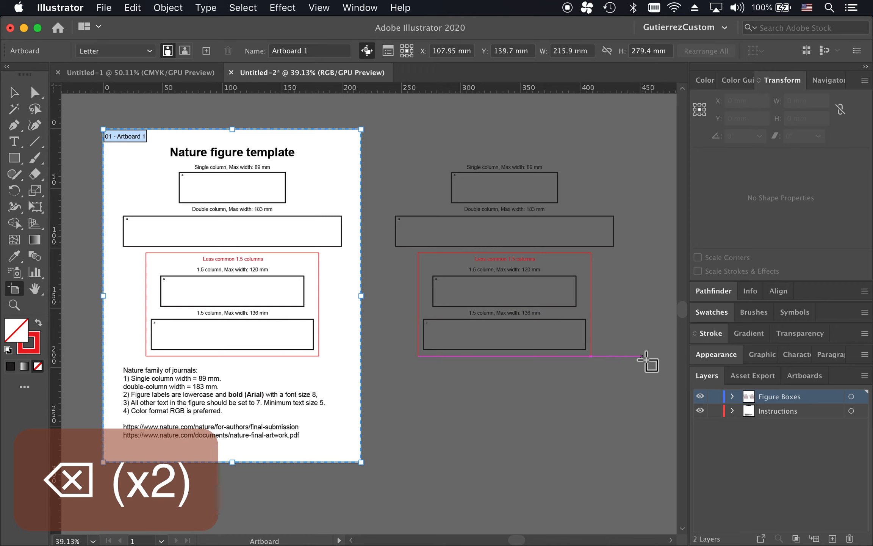
pyautogui.press('super+z')
pyautogui.press('super+z')
pyautogui.press('super+z')
pyautogui.press('super+z')
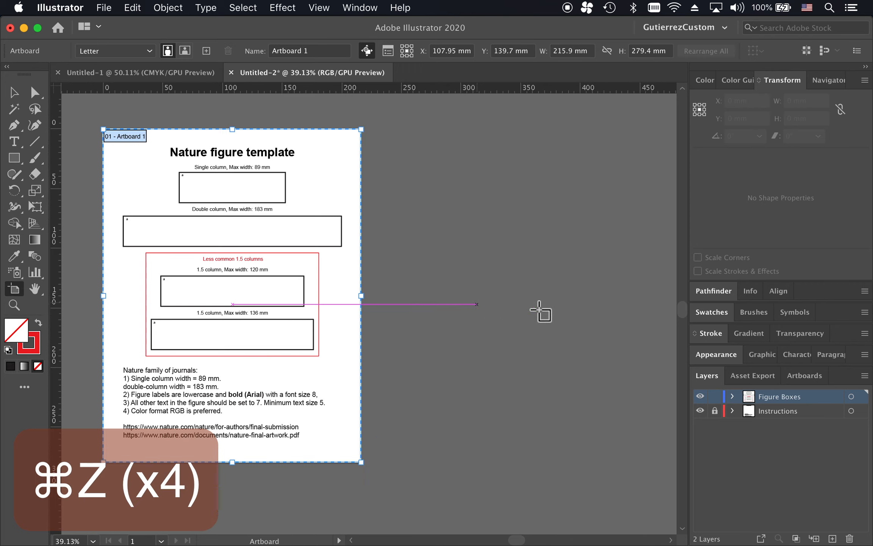
# Unlock the Instructions layer and duplicate Artboard 1 with all its contents beside the original
pyautogui.click(715, 410)
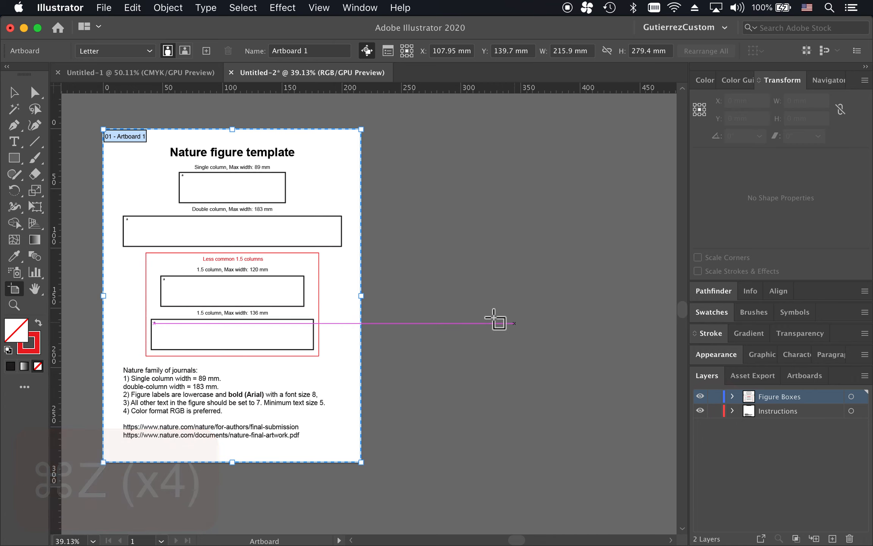
pyautogui.keyDown('alt'); pyautogui.keyDown('shift'); pyautogui.click(267, 255); pyautogui.keyUp('shift'); pyautogui.keyUp('alt')
pyautogui.moveTo(267, 255); pyautogui.dragTo(531, 290)
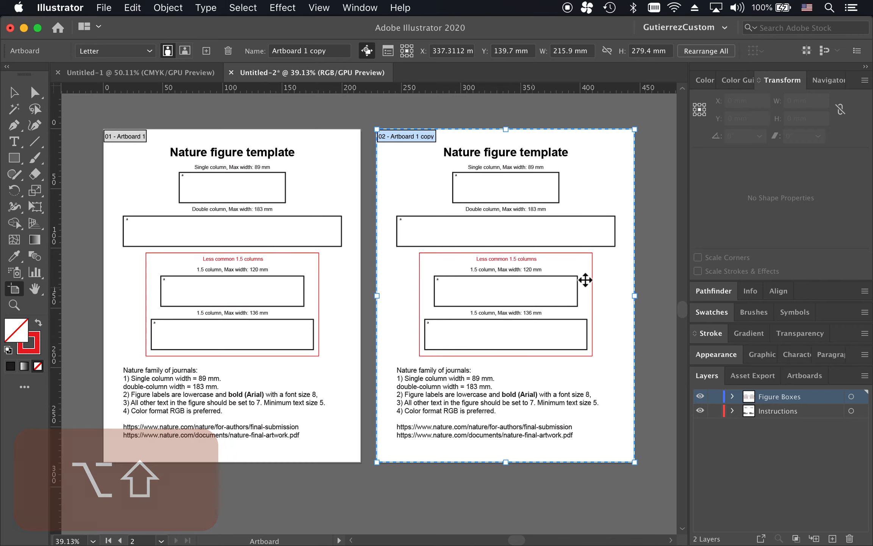
pyautogui.press('Escape')
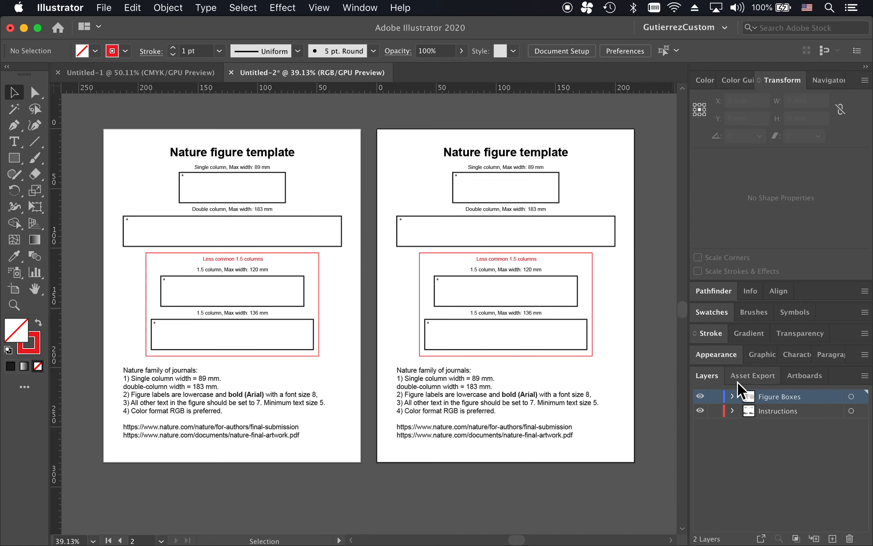
# Hide and reshow the Figure Boxes layer, and remove the duplicated artboard with its contents
pyautogui.click(700, 396)
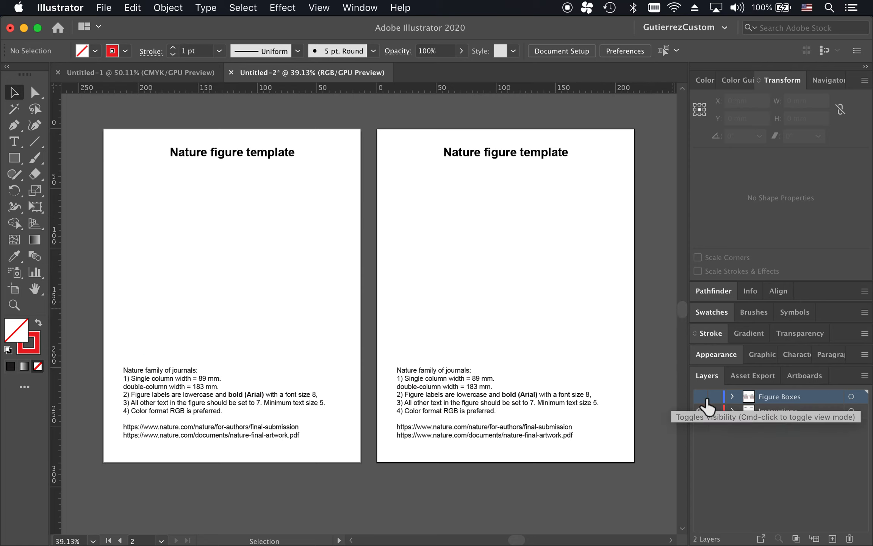
pyautogui.click(700, 397)
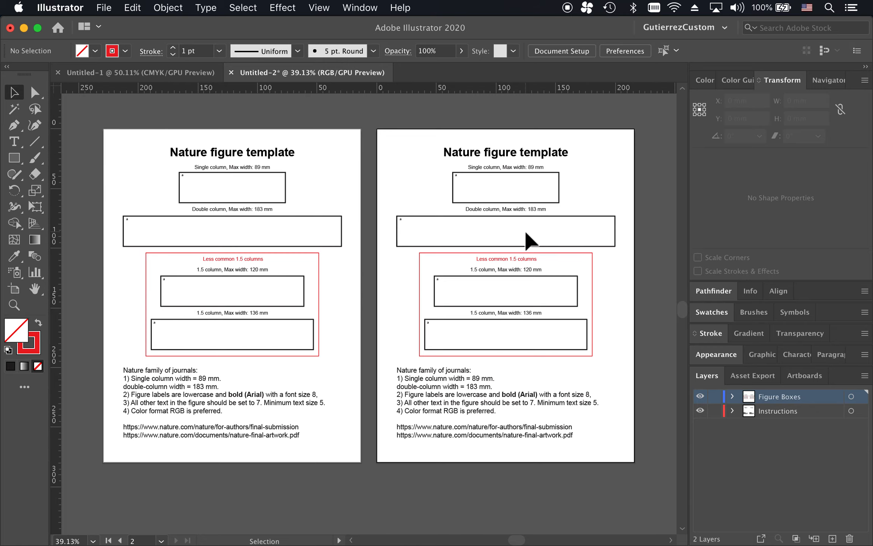
pyautogui.press('BackSpace')
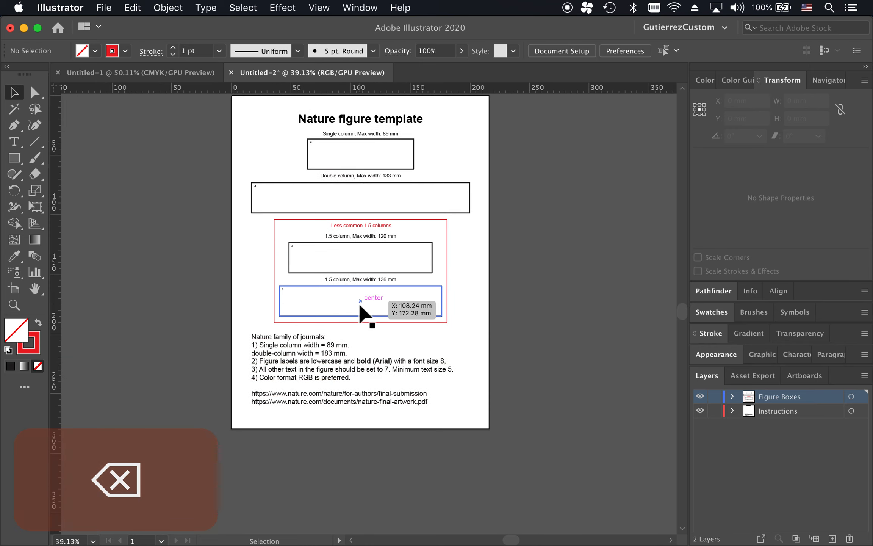
# Look at the Save as Template dialog and its Templates folder, and close it without saving
pyautogui.scroll(3, 359, 305)
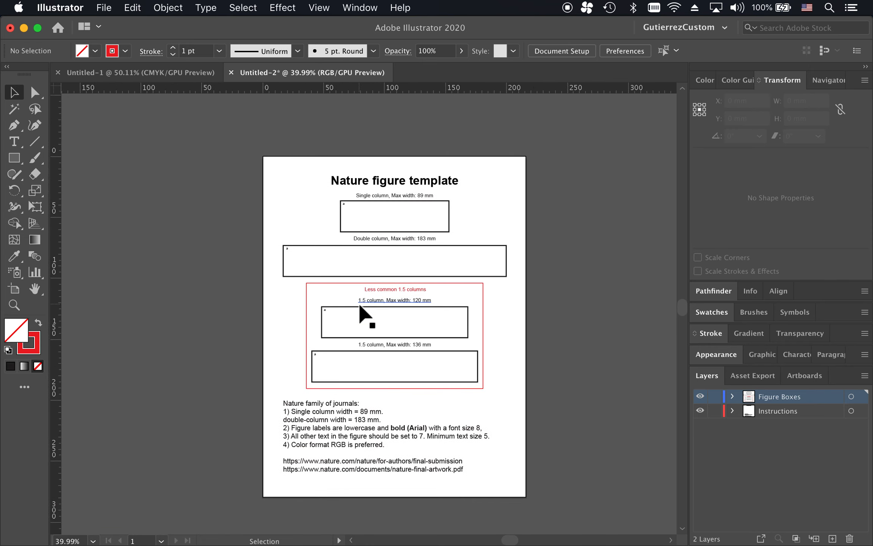
pyautogui.scroll(5, 360, 306)
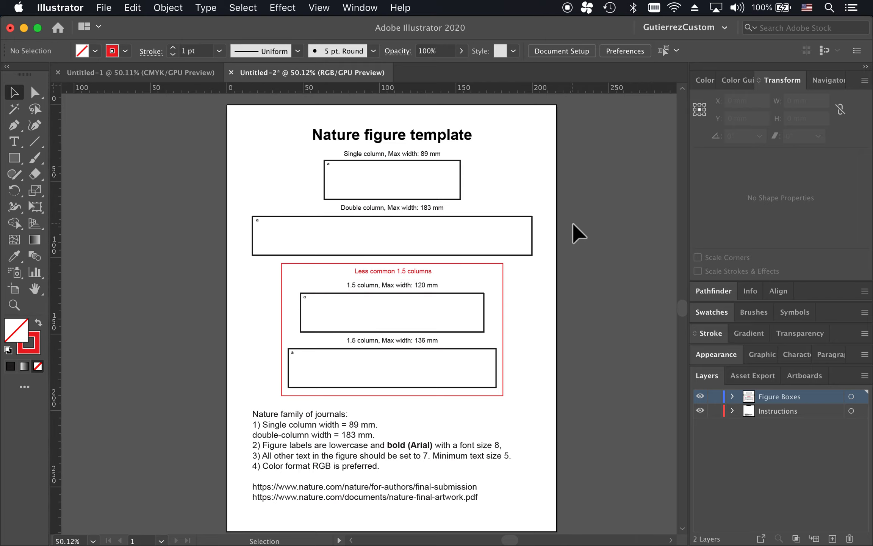
pyautogui.scroll(-1, 572, 224)
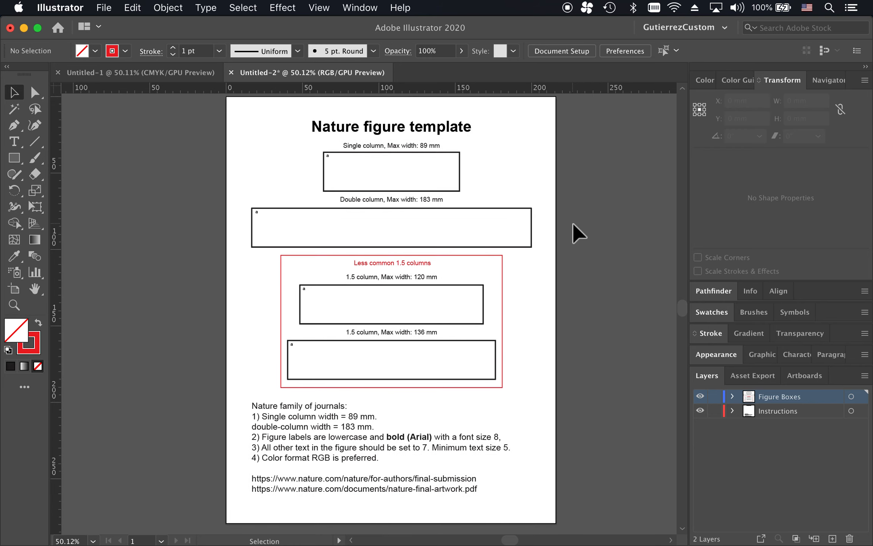
pyautogui.scroll(1, 572, 223)
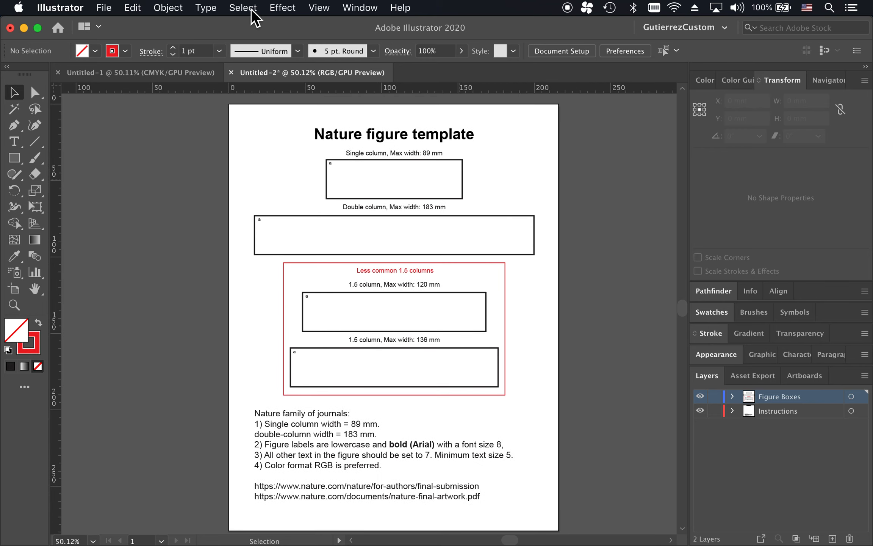
pyautogui.click(108, 11)
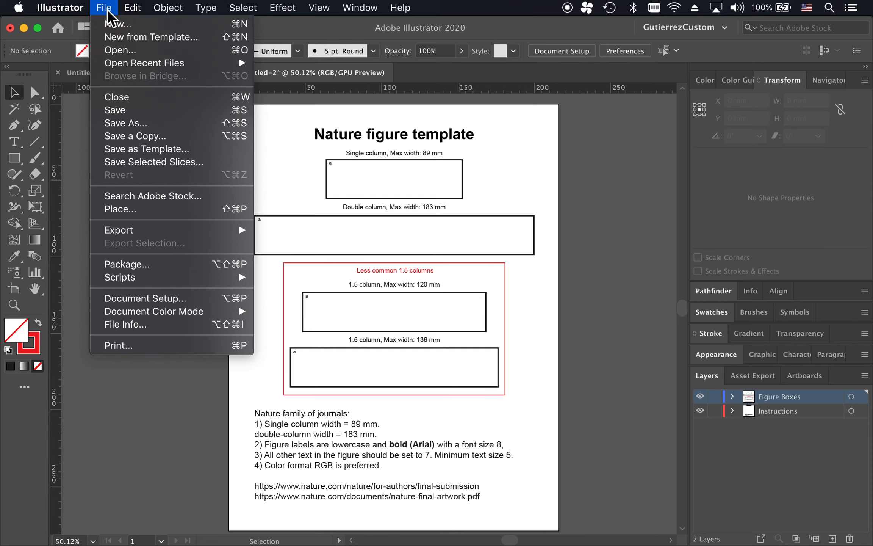
pyautogui.click(140, 152)
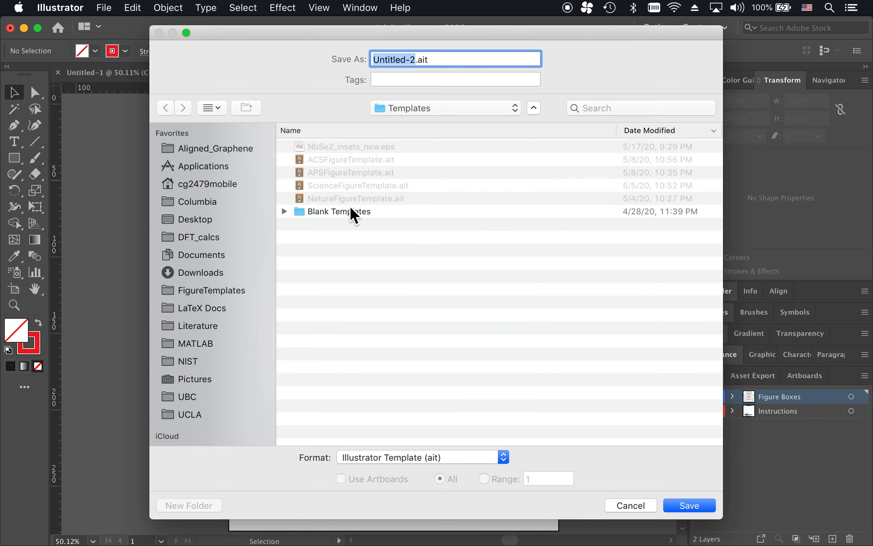
pyautogui.click(630, 506)
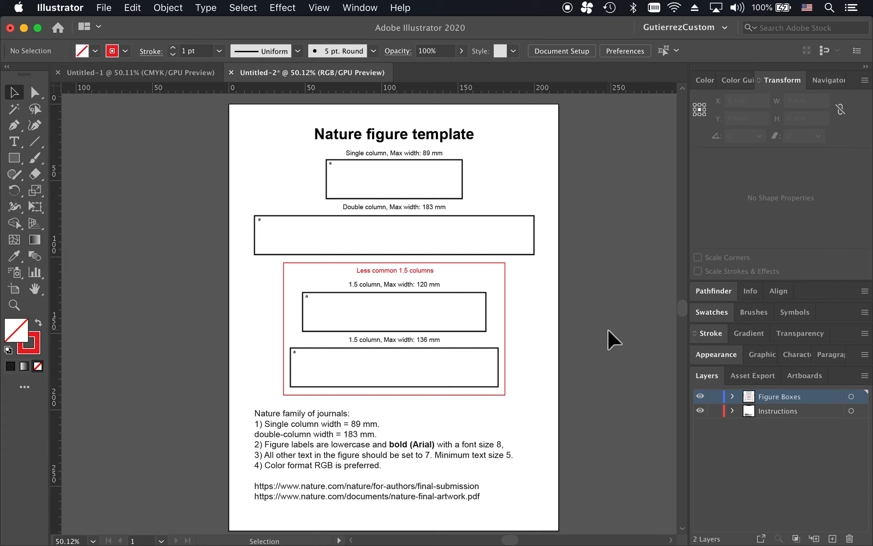
# Lock the Instructions layer and delete the double-column and both 1.5-column boxes with their labels and red frame
pyautogui.click(714, 411)
pyautogui.moveTo(548, 397); pyautogui.dragTo(248, 366)
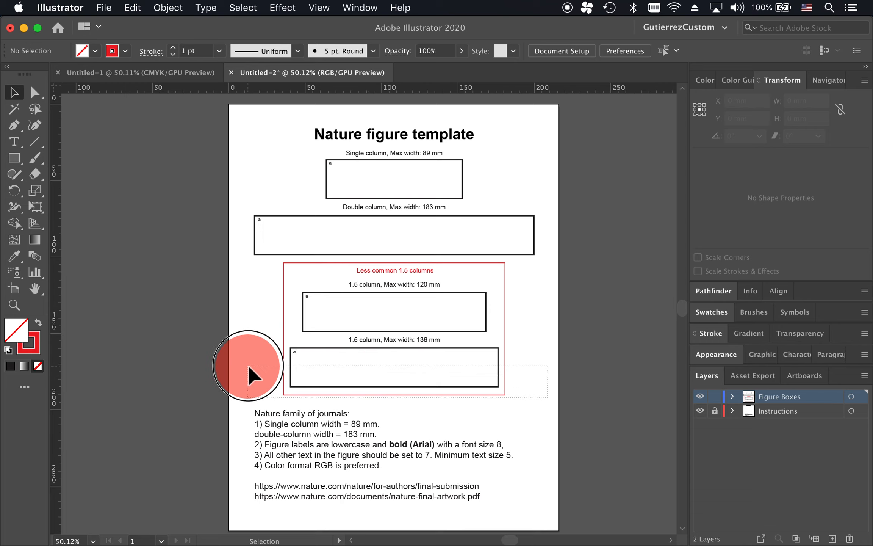
pyautogui.moveTo(249, 366); pyautogui.dragTo(237, 209)
pyautogui.press('BackSpace')
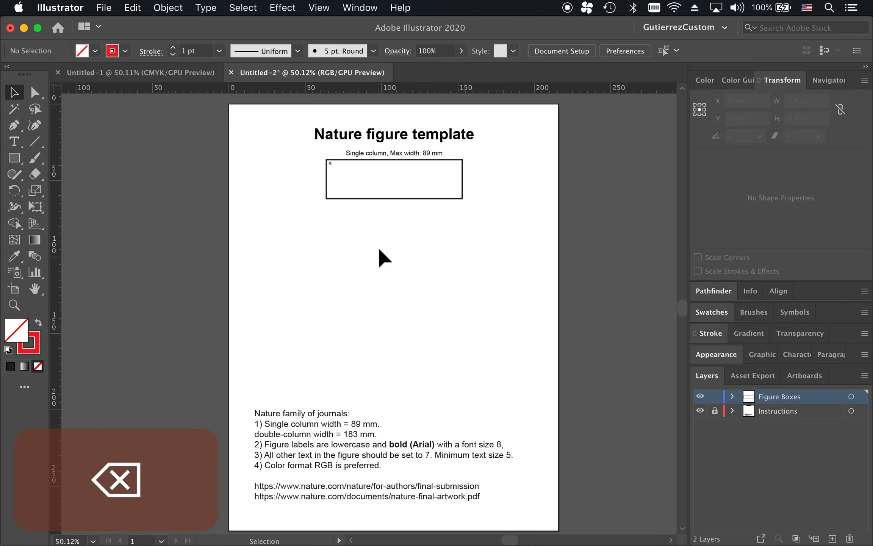
# Stretch the single-column box downward to slightly past the middle of the page, keeping its 89 mm width
pyautogui.click(408, 198)
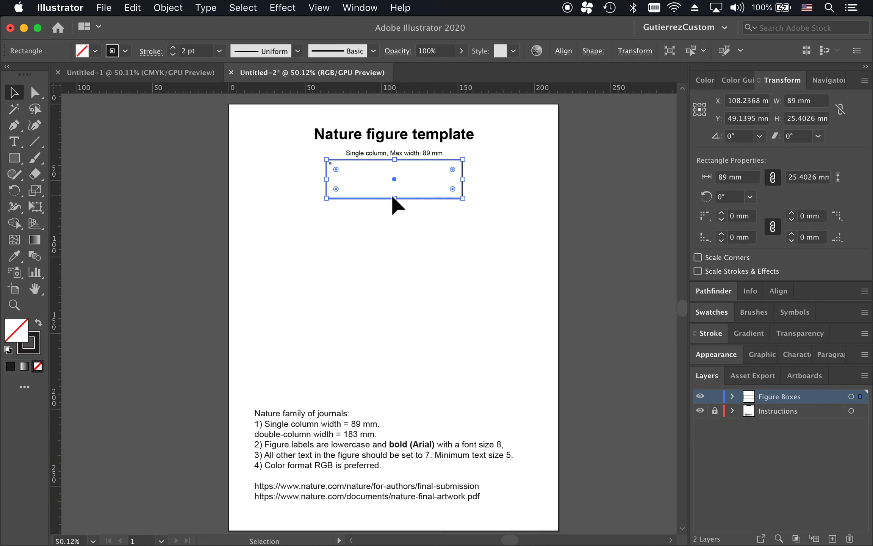
pyautogui.moveTo(395, 198); pyautogui.dragTo(401, 343)
pyautogui.click(493, 310)
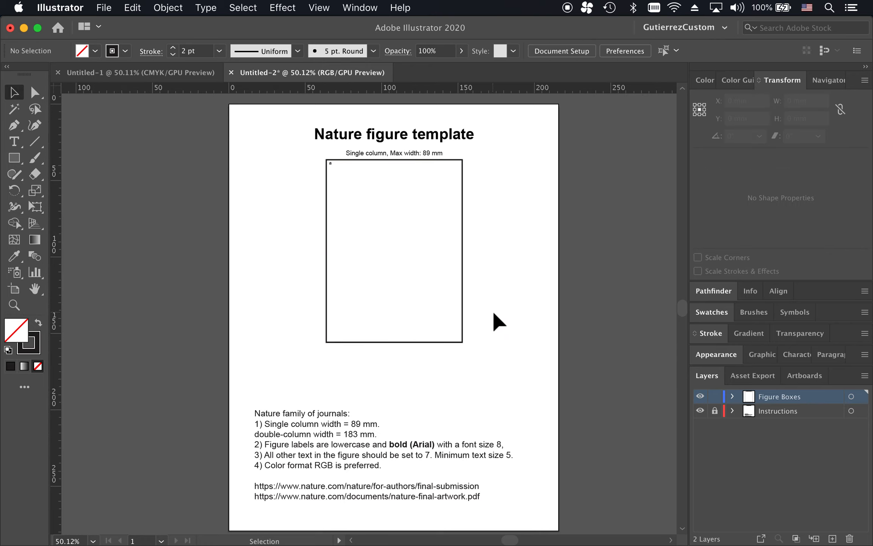
# Create a new layer above Figure Boxes and name it Fig1a
pyautogui.scroll(5, 398, 224)
pyautogui.scroll(2, 394, 212)
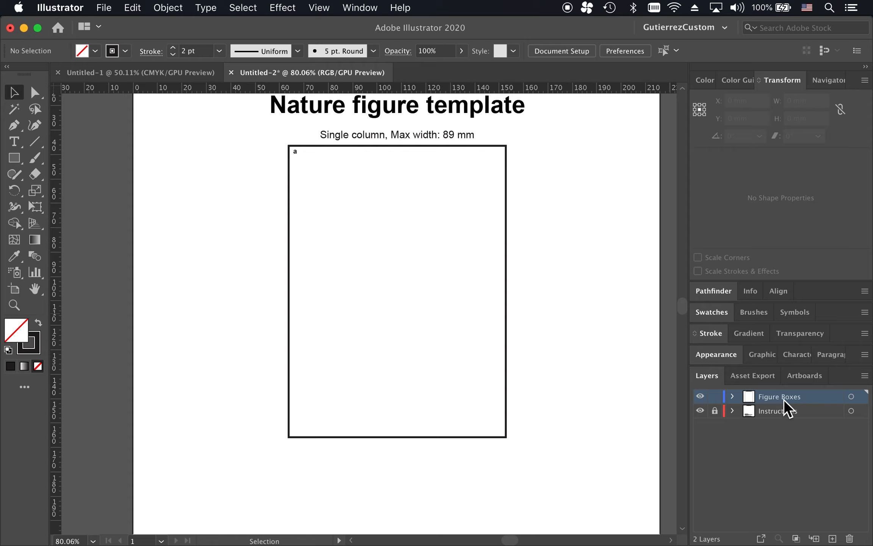
pyautogui.press('super+l')
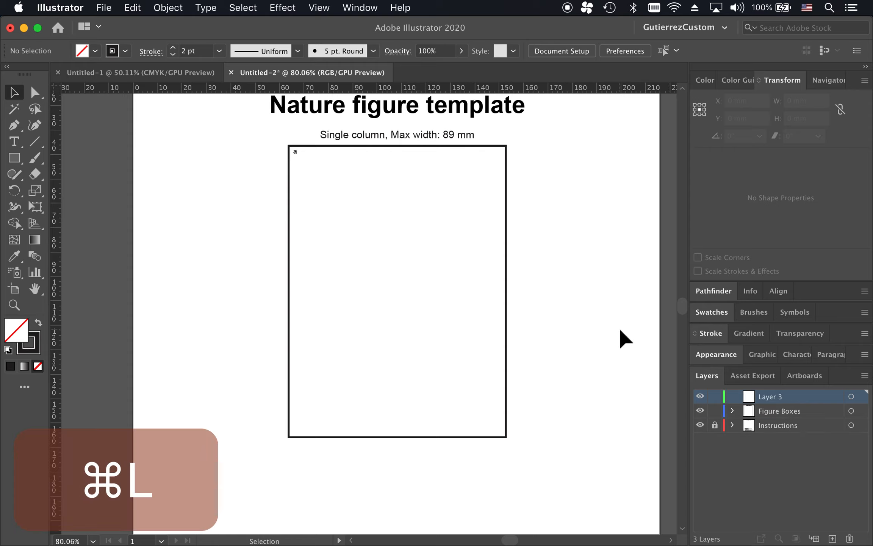
pyautogui.doubleClick(778, 401)
pyautogui.write('Fig1a')
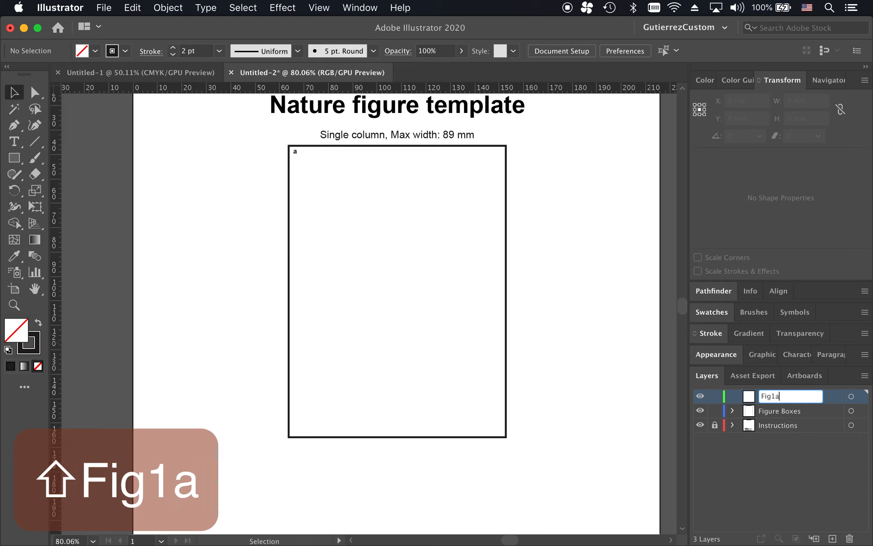
pyautogui.press('Return')
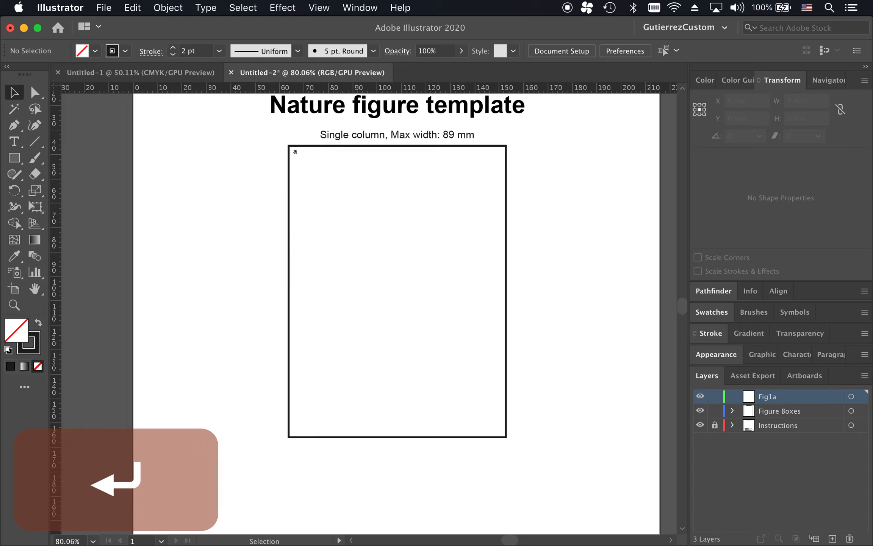
# Lock the Figure Boxes layer and test the lock by trying to select the single-column box's border
pyautogui.click(715, 410)
pyautogui.click(506, 193)
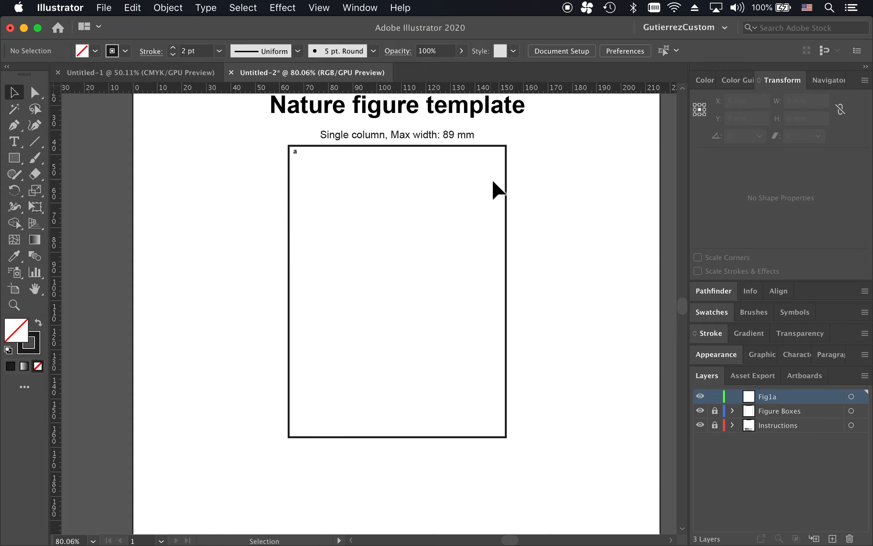
pyautogui.click(506, 184)
pyautogui.click(476, 144)
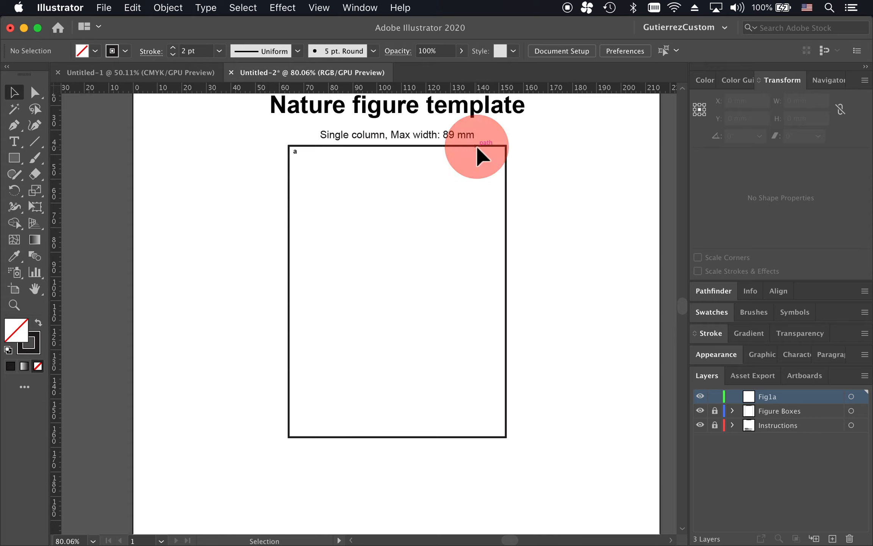
# Place NbSe2_insets_new.eps as a linked file on the Fig1a layer, without import options, near the upper corner of the single-column box beside label a
pyautogui.scroll(3, 423, 171)
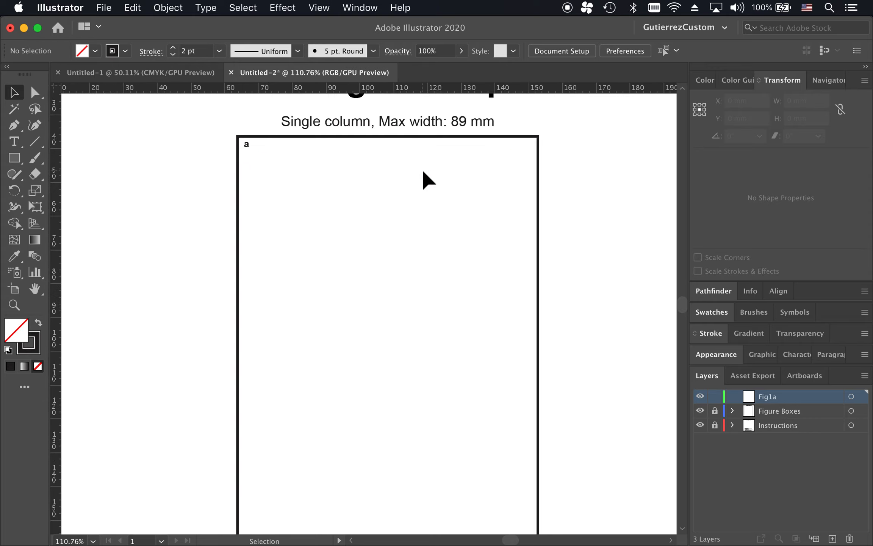
pyautogui.scroll(-3, 423, 171)
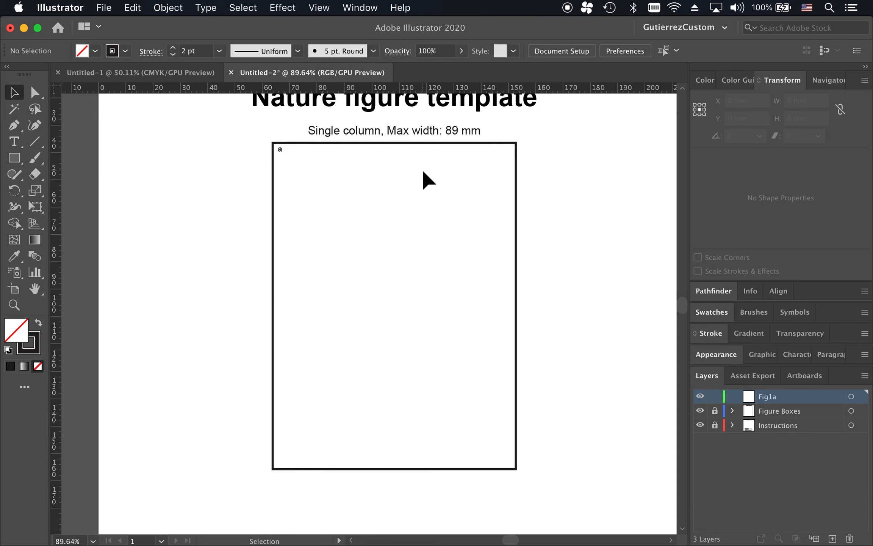
pyautogui.scroll(3, 422, 171)
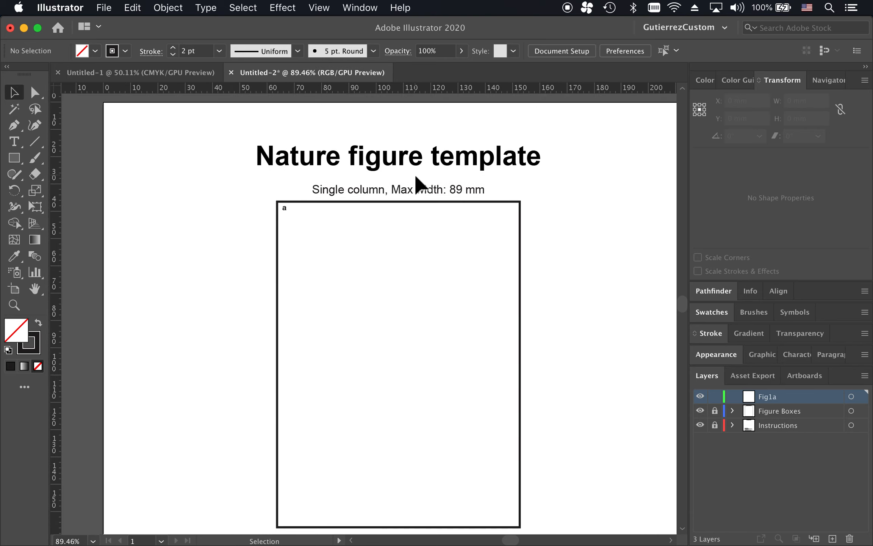
pyautogui.scroll(-2, 416, 176)
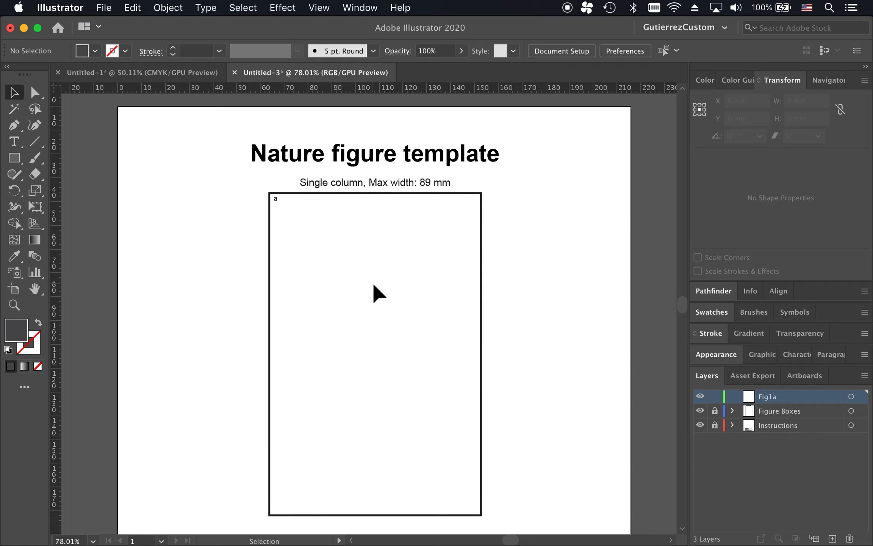
pyautogui.press('super+shift')
pyautogui.press('super+shift+p')
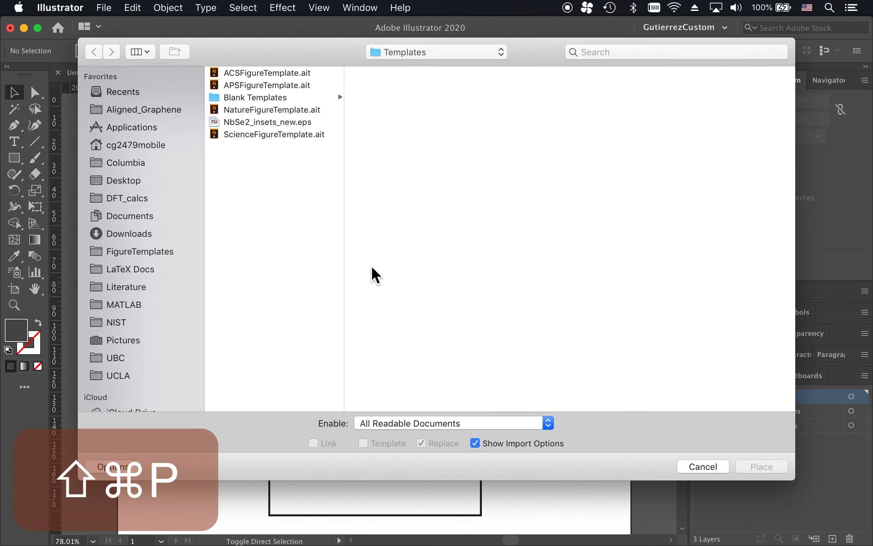
pyautogui.click(258, 122)
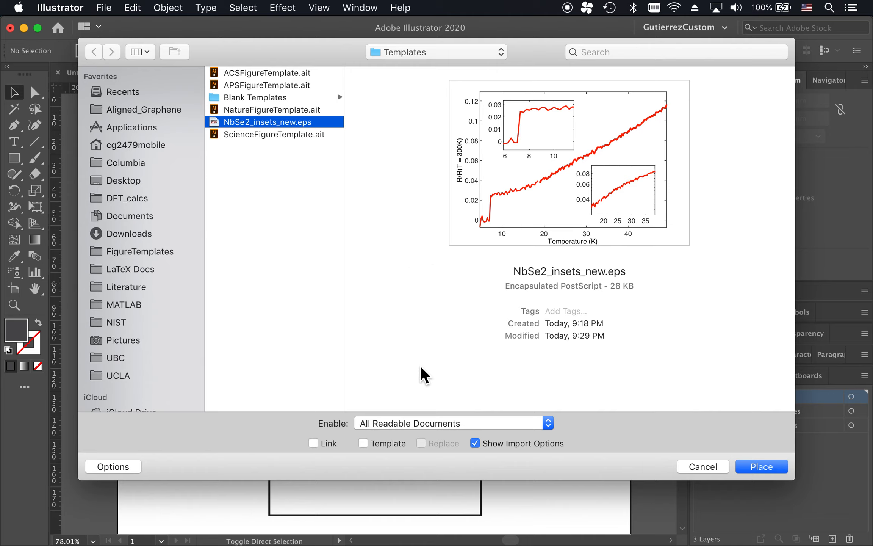
pyautogui.click(487, 447)
pyautogui.click(319, 447)
pyautogui.click(767, 467)
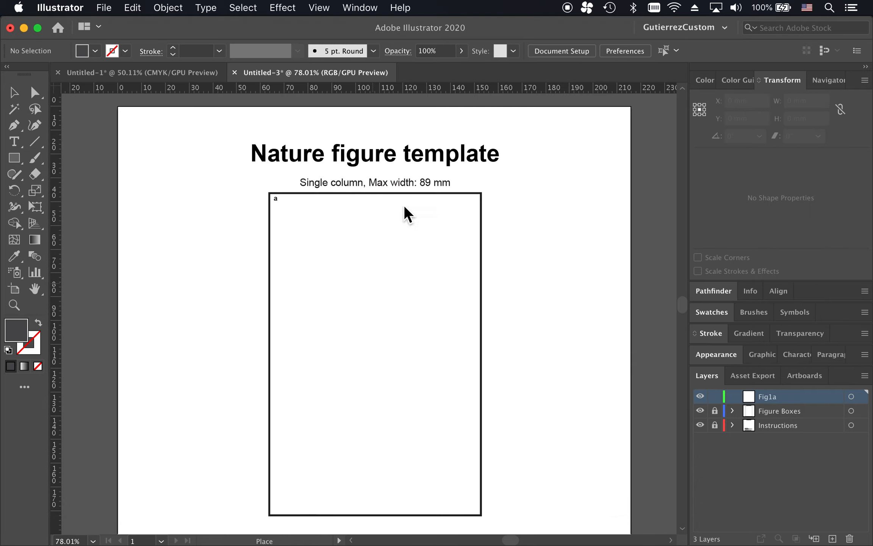
pyautogui.click(288, 208)
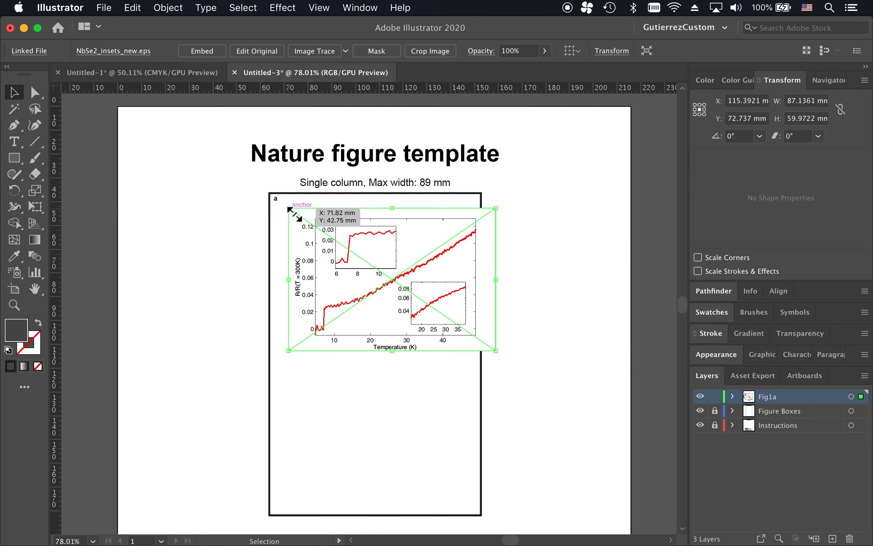
# Move the placed plot so it fits between the side borders of the single-column box, just below label a
pyautogui.moveTo(387, 275); pyautogui.dragTo(373, 273)
pyautogui.click(504, 283)
pyautogui.click(384, 265)
pyautogui.scroll(2, 385, 264)
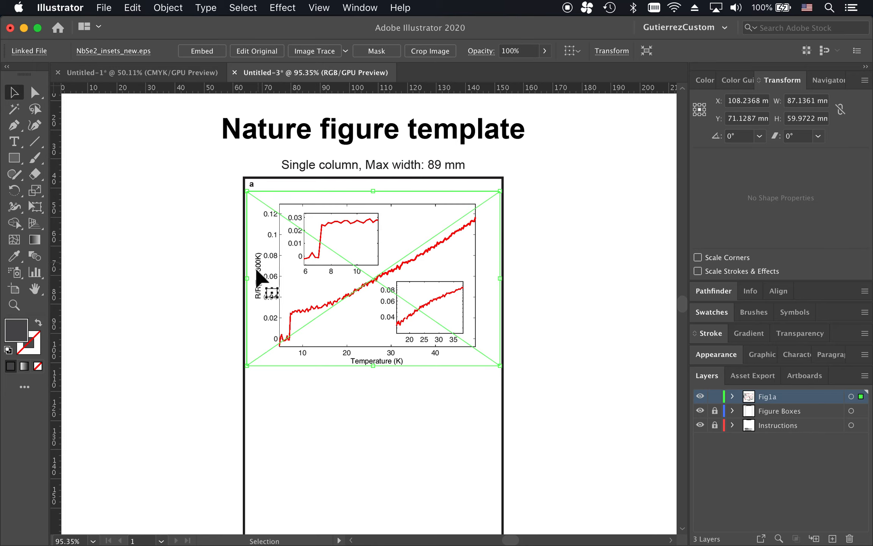
# Try scaling the linked plot down from its lower-right corner to about 83 mm wide, and undo the change
pyautogui.scroll(-5, 378, 281)
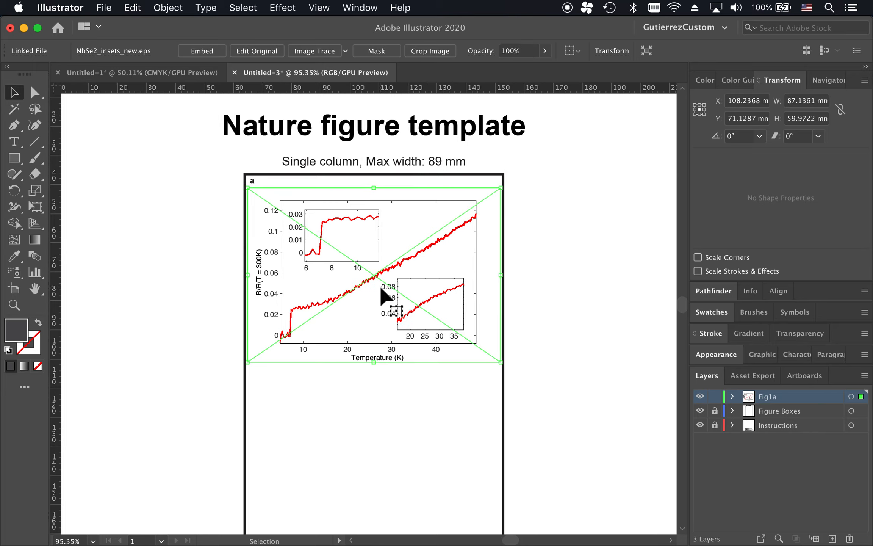
pyautogui.scroll(-5, 381, 288)
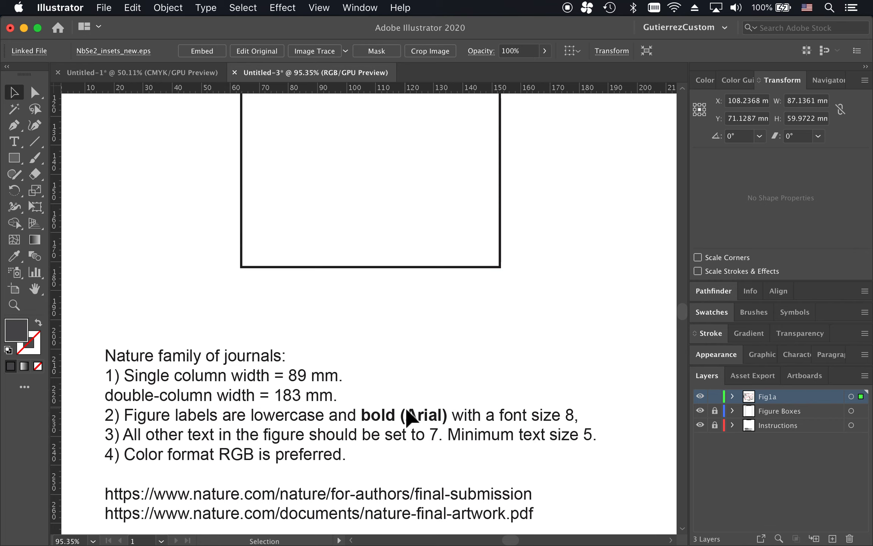
pyautogui.scroll(5, 405, 406)
pyautogui.scroll(4, 406, 409)
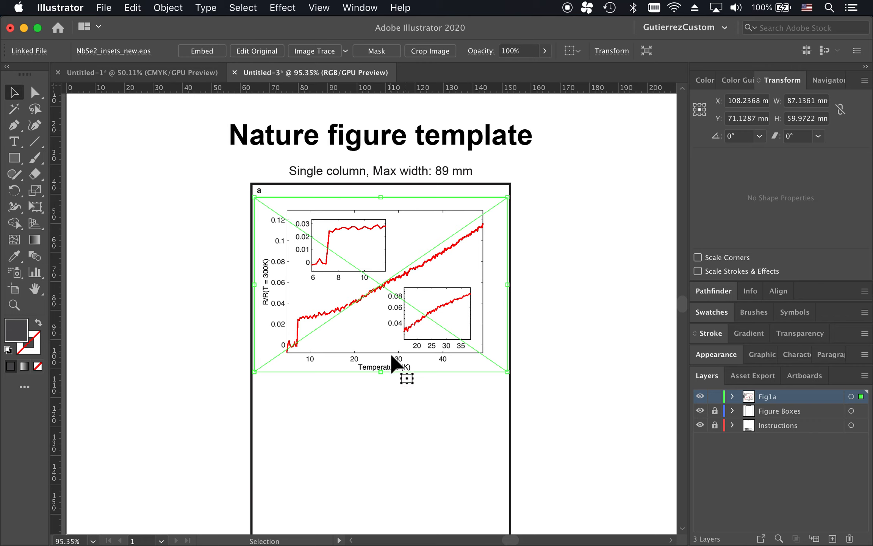
pyautogui.click(523, 338)
pyautogui.click(435, 322)
pyautogui.moveTo(507, 371)
pyautogui.mouseDown()
pyautogui.moveTo(469, 360)
pyautogui.moveTo(383, 483)
pyautogui.moveTo(382, 502)
pyautogui.moveTo(480, 325)
pyautogui.moveTo(499, 366)
pyautogui.mouseUp()
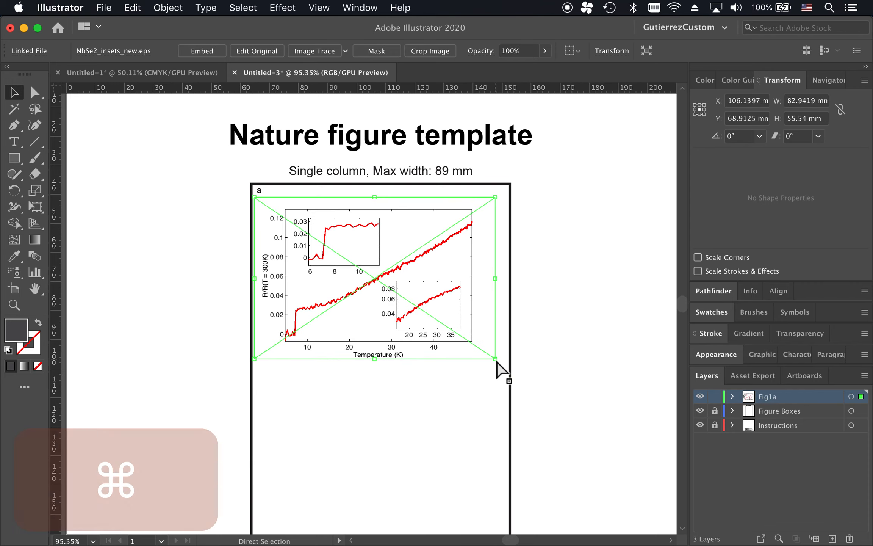
pyautogui.press('super+z')
pyautogui.press('super+z')
# Enter isolation mode on the linked plot to check whether its individual parts can be edited, and exit it again
pyautogui.click(519, 341)
pyautogui.click(455, 303)
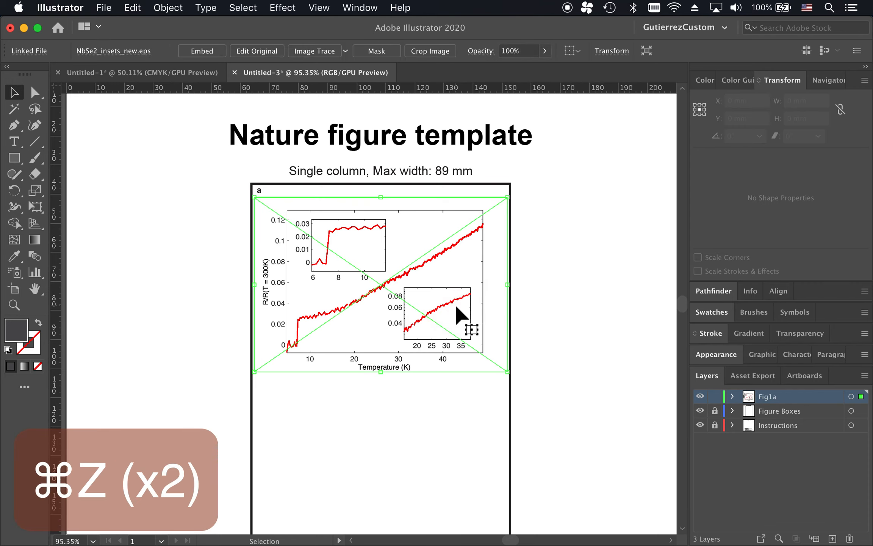
pyautogui.scroll(5, 408, 263)
pyautogui.doubleClick(431, 274)
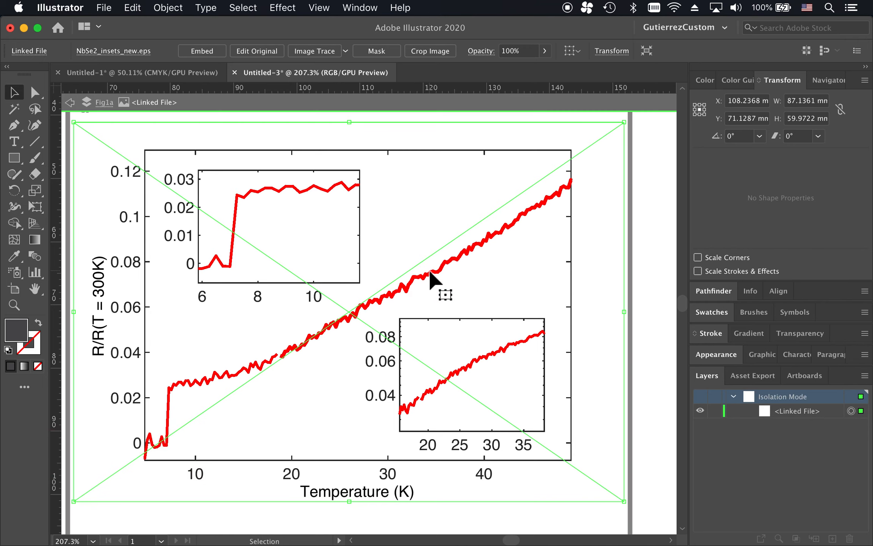
pyautogui.scroll(-5, 431, 274)
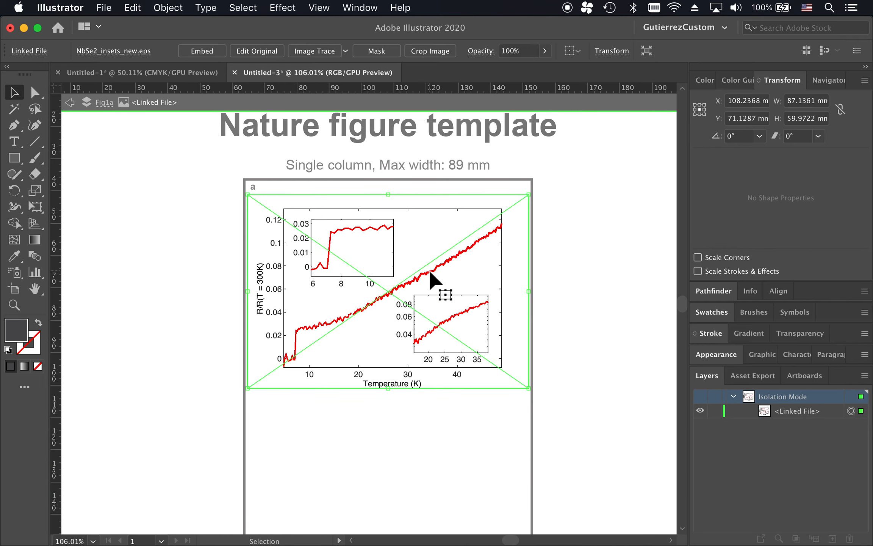
pyautogui.click(552, 262)
pyautogui.press('Escape')
pyautogui.click(460, 255)
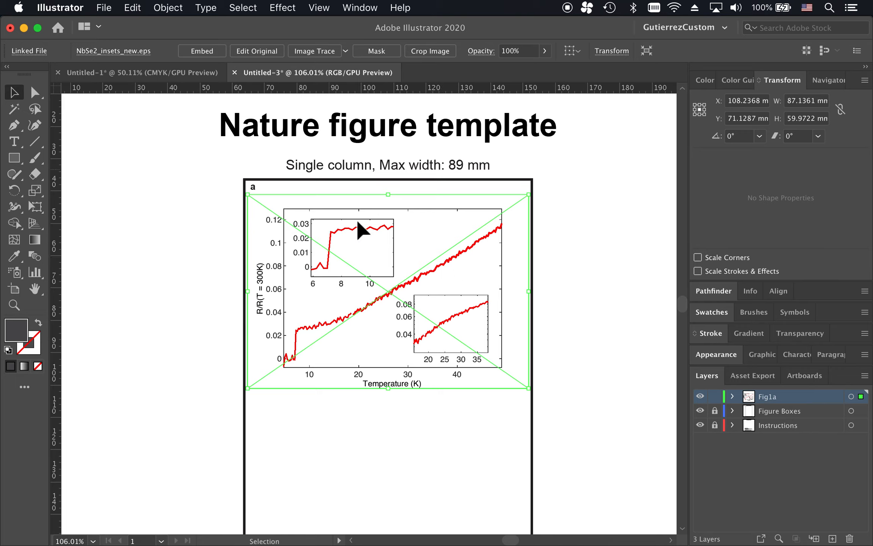
# Look through the link options of the placed NbSe2_insets_new.eps file, and close them without choosing any
pyautogui.click(565, 275)
pyautogui.click(457, 273)
pyautogui.click(94, 53)
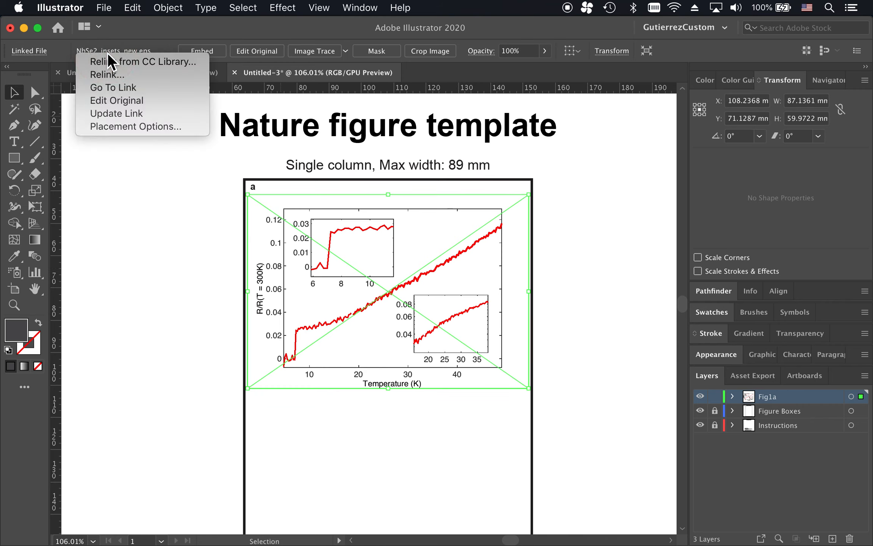
pyautogui.click(158, 33)
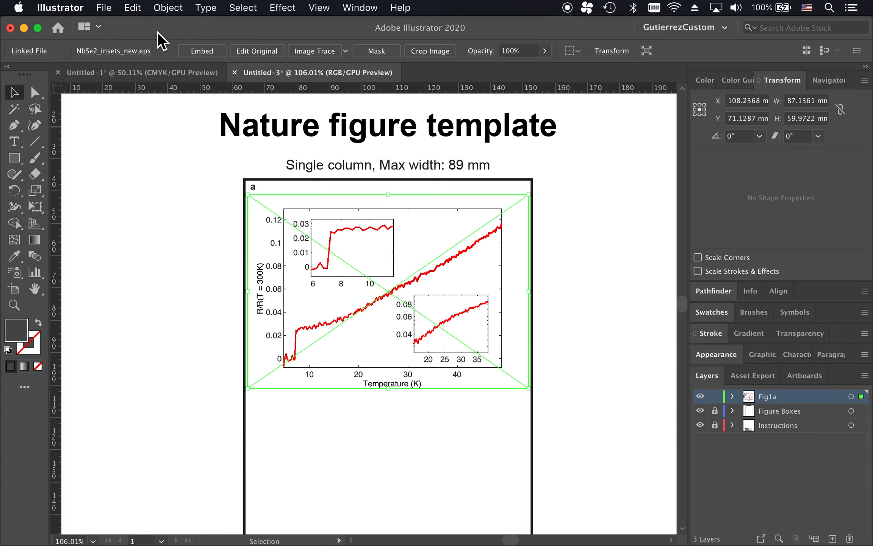
pyautogui.click(121, 53)
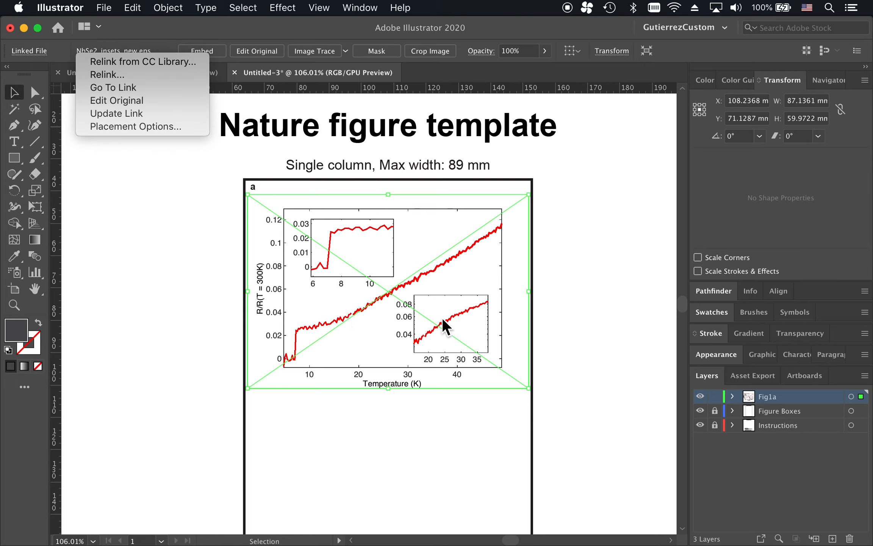
pyautogui.click(376, 294)
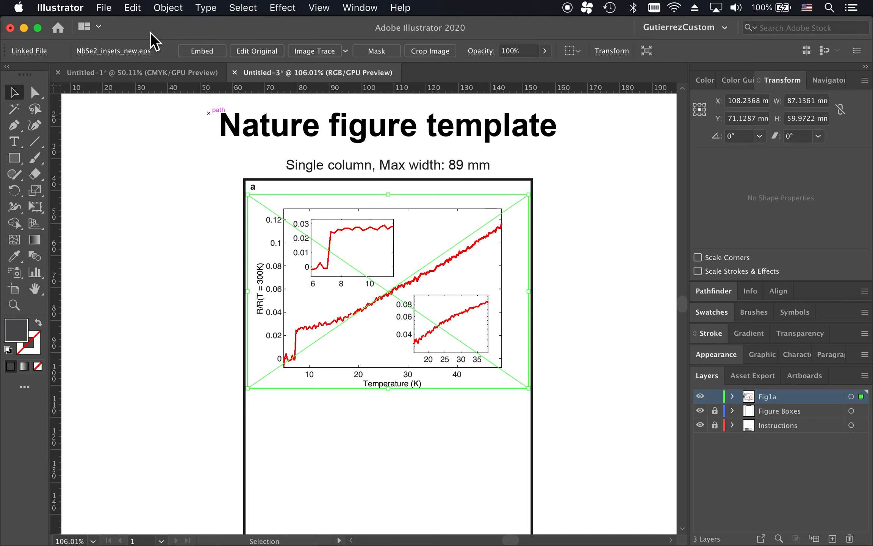
# Embed the linked NbSe2_insets_new.eps plot in the document
pyautogui.click(560, 198)
pyautogui.click(383, 298)
pyautogui.click(202, 51)
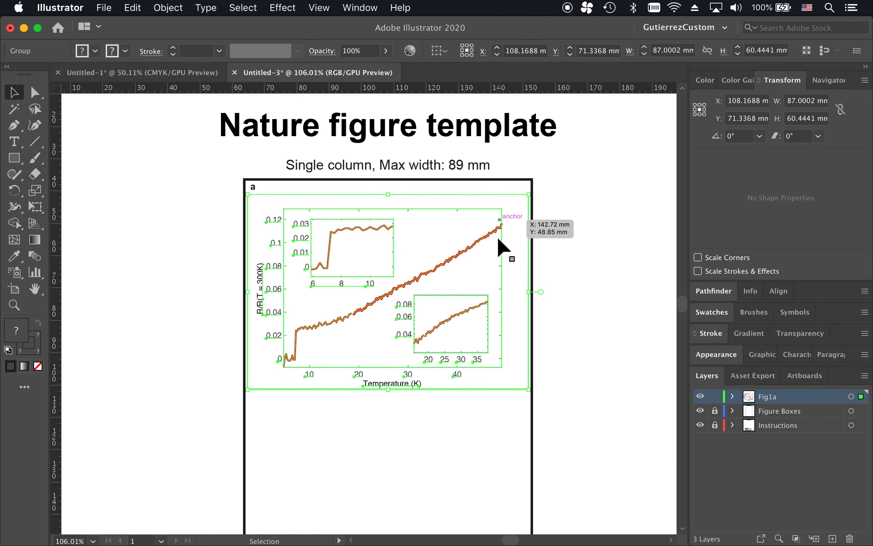
# Examine the embedded plot's vector paths and text by selecting and deselecting its group
pyautogui.click(615, 237)
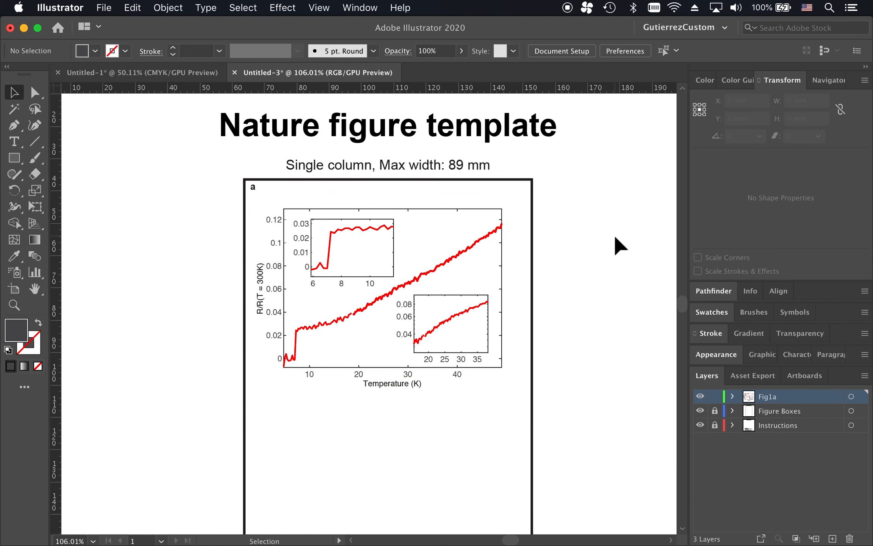
pyautogui.click(258, 274)
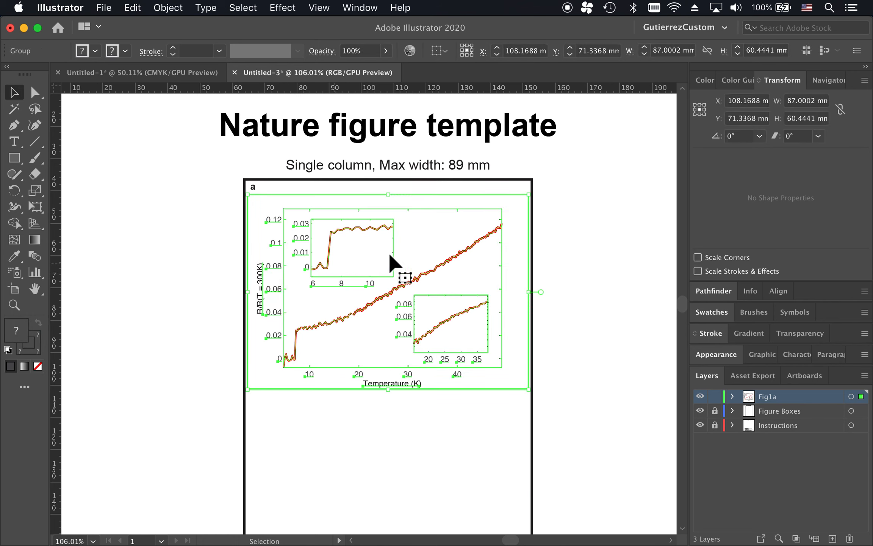
pyautogui.click(208, 298)
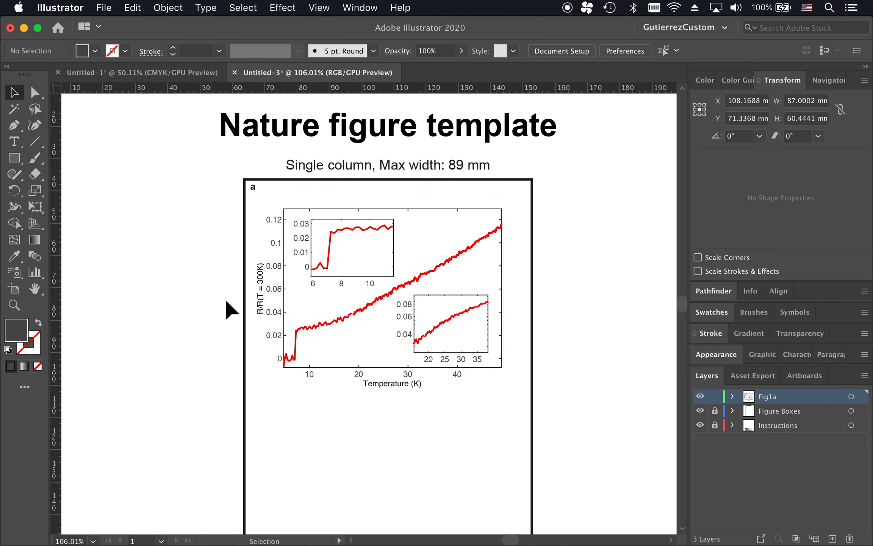
pyautogui.click(262, 299)
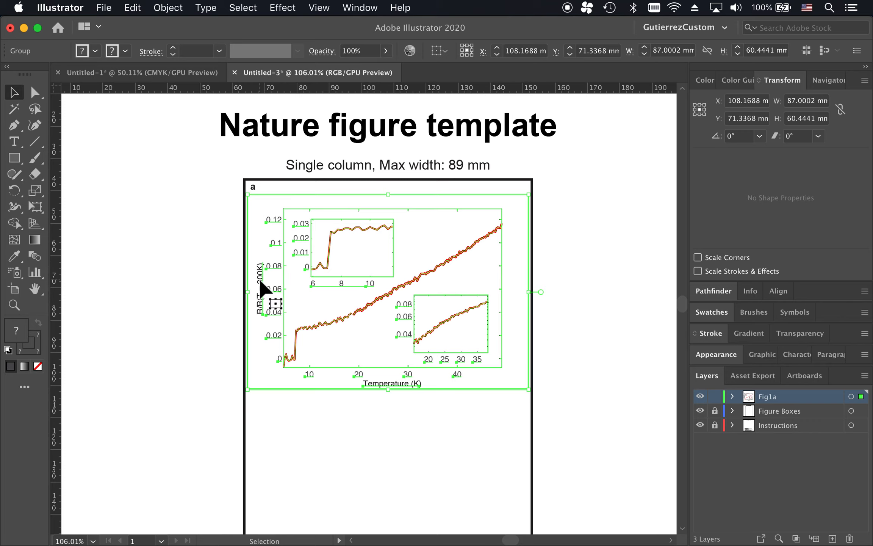
pyautogui.click(553, 219)
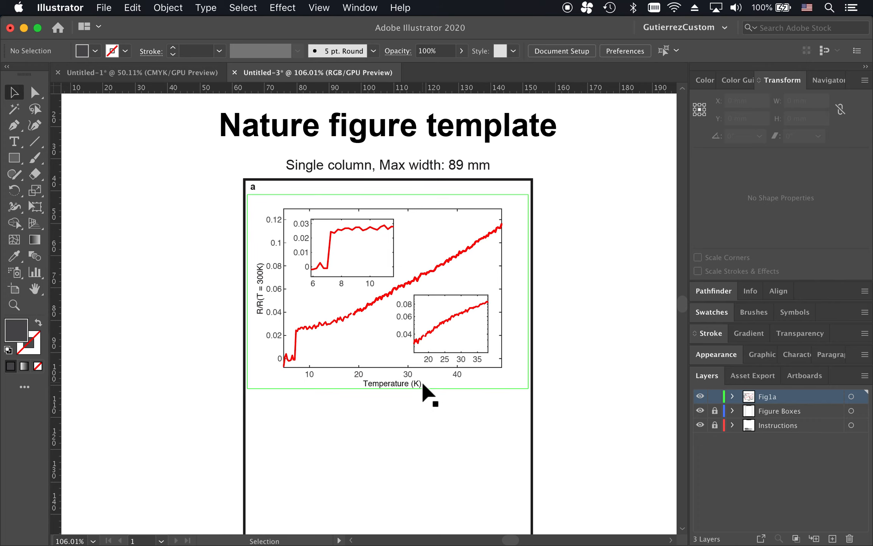
pyautogui.click(540, 276)
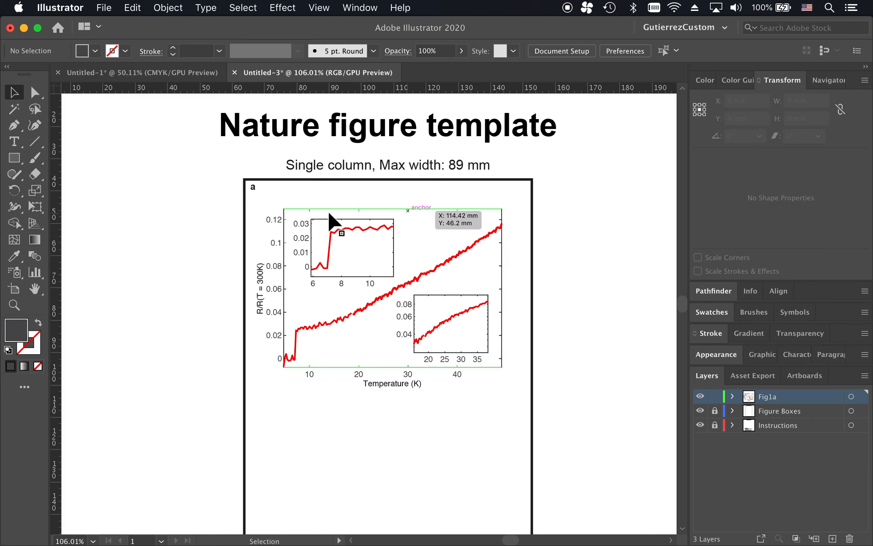
# Isolate the embedded plot's group and check the font and size of the 0.12 label on the main vertical axis
pyautogui.click(274, 222)
pyautogui.doubleClick(274, 221)
pyautogui.click(273, 222)
pyautogui.scroll(5, 272, 225)
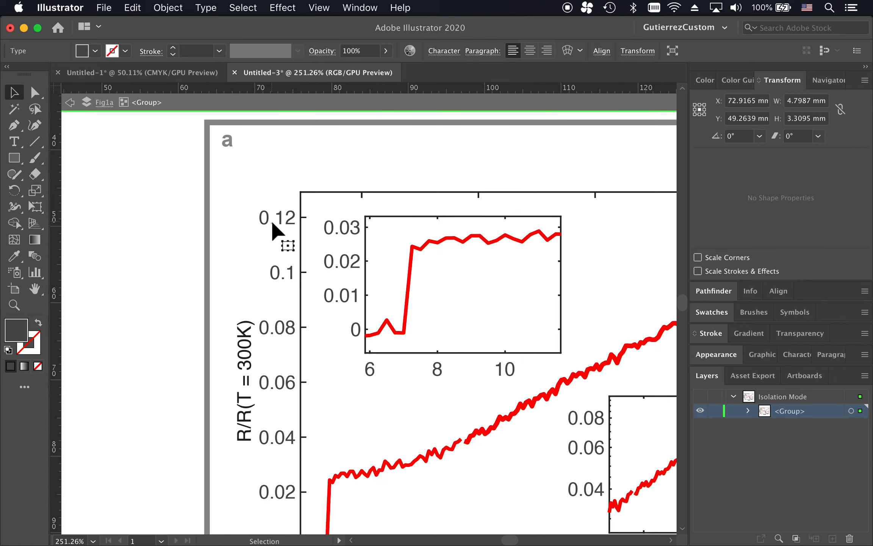
pyautogui.doubleClick(273, 222)
pyautogui.doubleClick(270, 222)
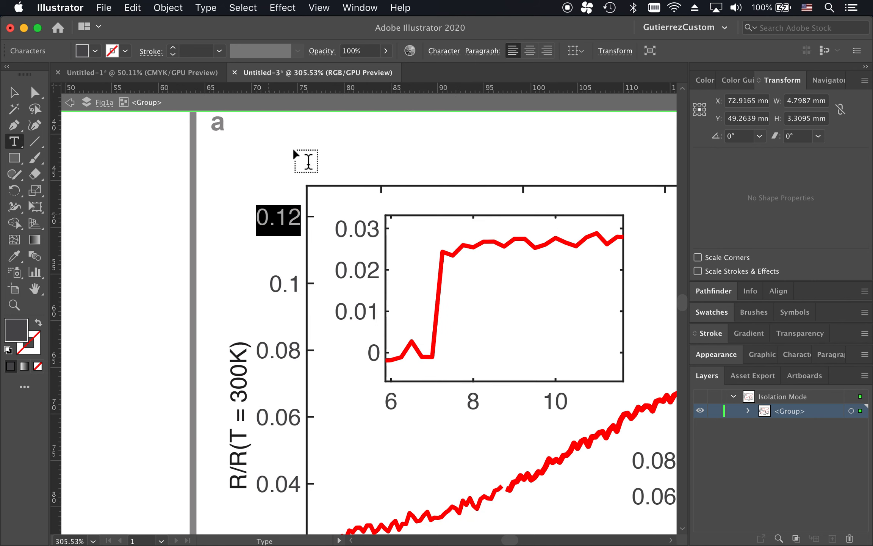
pyautogui.click(446, 52)
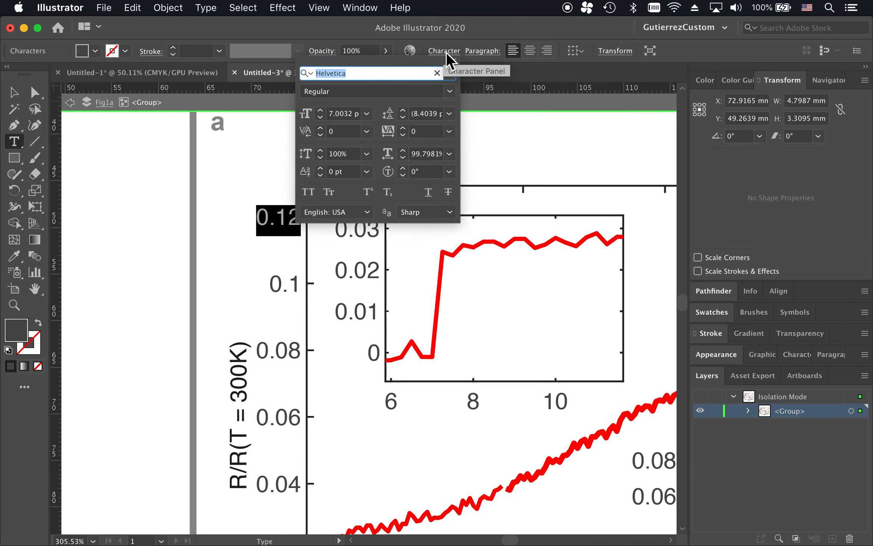
# Replace every use of the Helvetica font in the document with the system font Arial
pyautogui.click(206, 8)
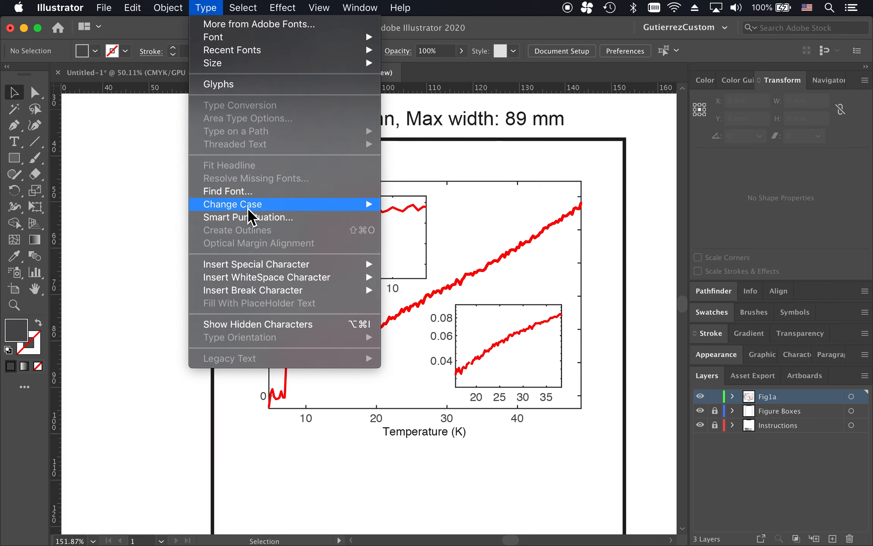
pyautogui.click(250, 195)
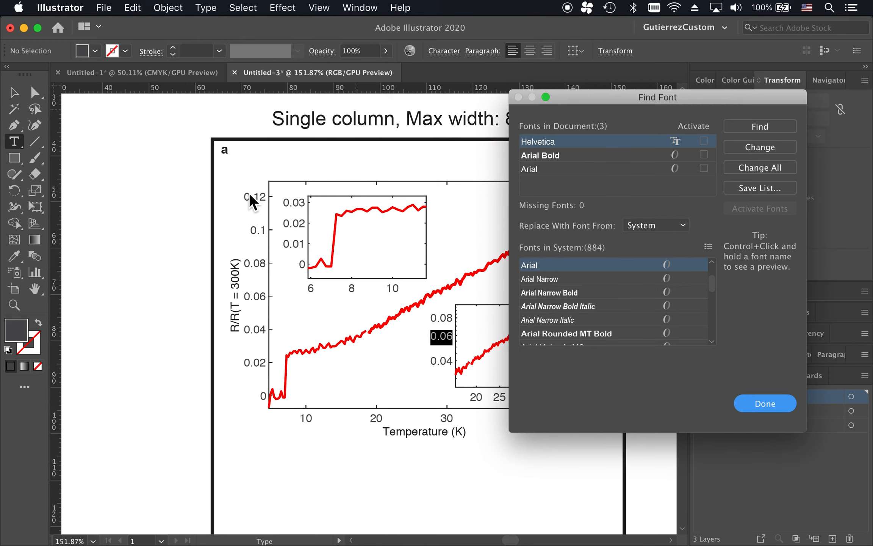
pyautogui.click(554, 141)
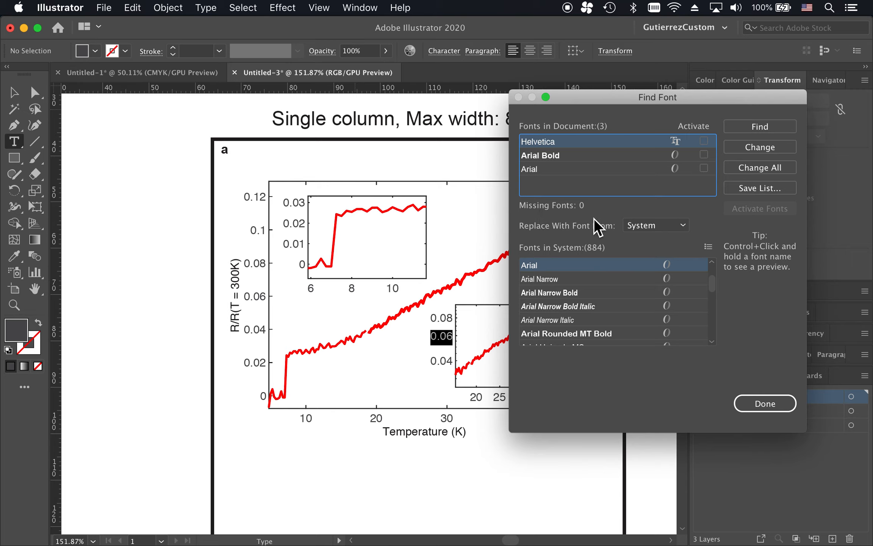
pyautogui.click(534, 267)
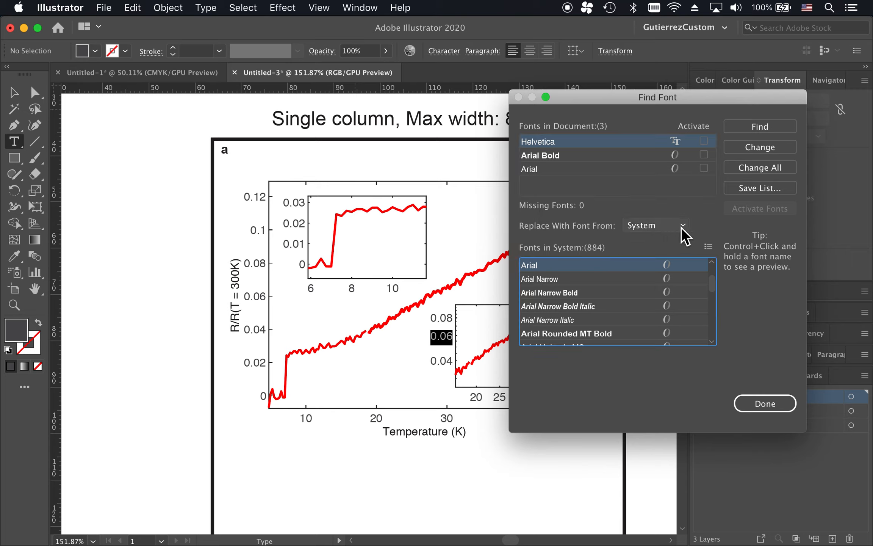
pyautogui.click(759, 167)
pyautogui.click(764, 403)
# Check the font and size of the plot's Temperature (K) axis label, and deselect it
pyautogui.moveTo(383, 431); pyautogui.dragTo(462, 432)
pyautogui.click(442, 51)
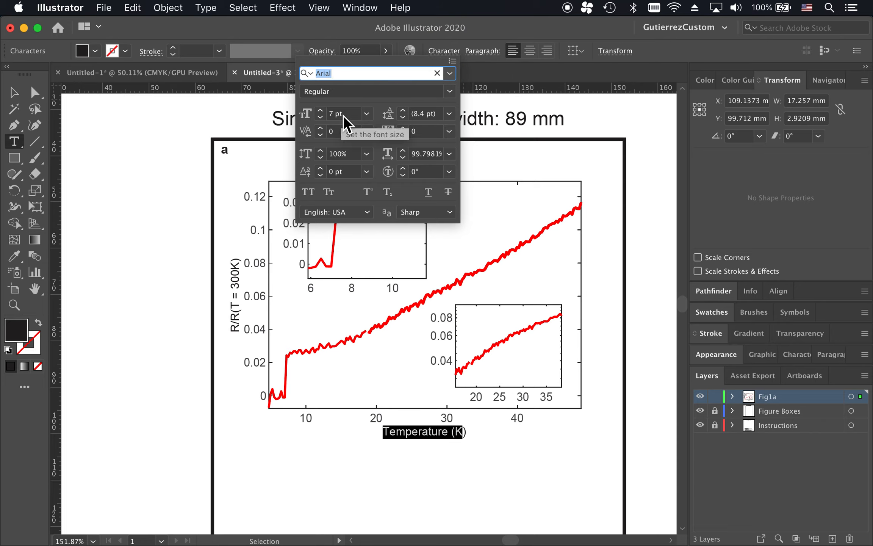
pyautogui.press('Escape')
pyautogui.press('Escape')
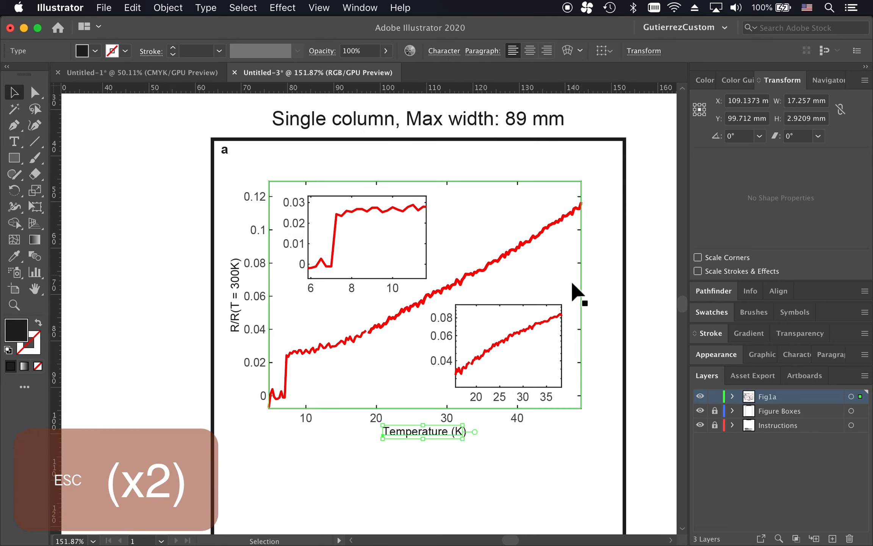
pyautogui.press('Escape')
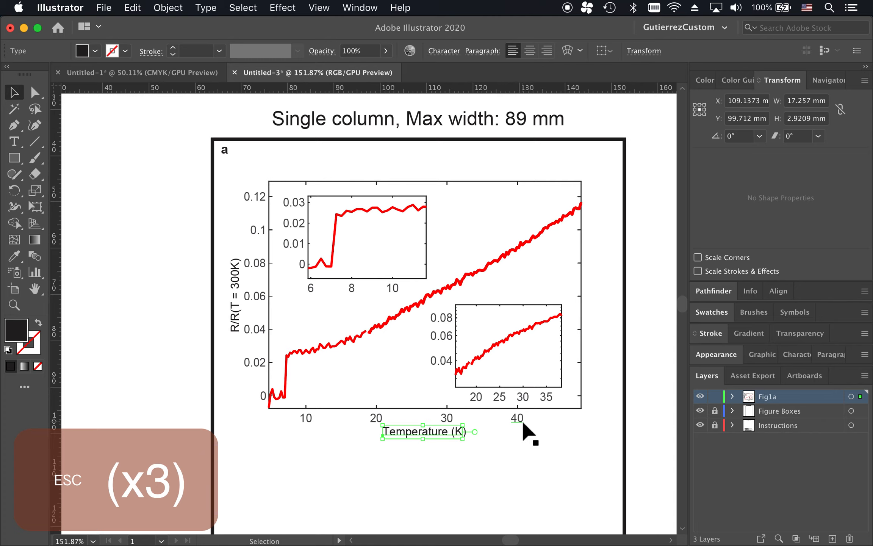
pyautogui.click(509, 456)
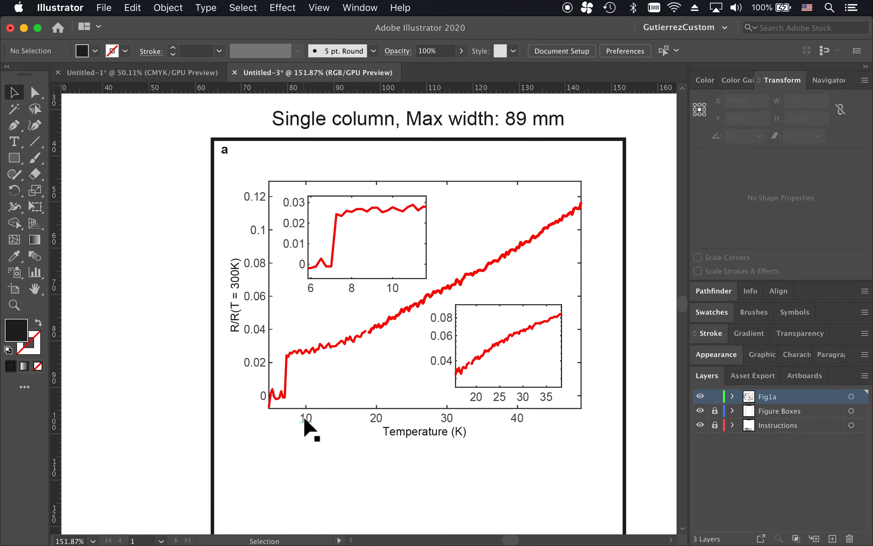
# Add a new layer above Fig1a and name it Fig1b
pyautogui.scroll(-4, 448, 231)
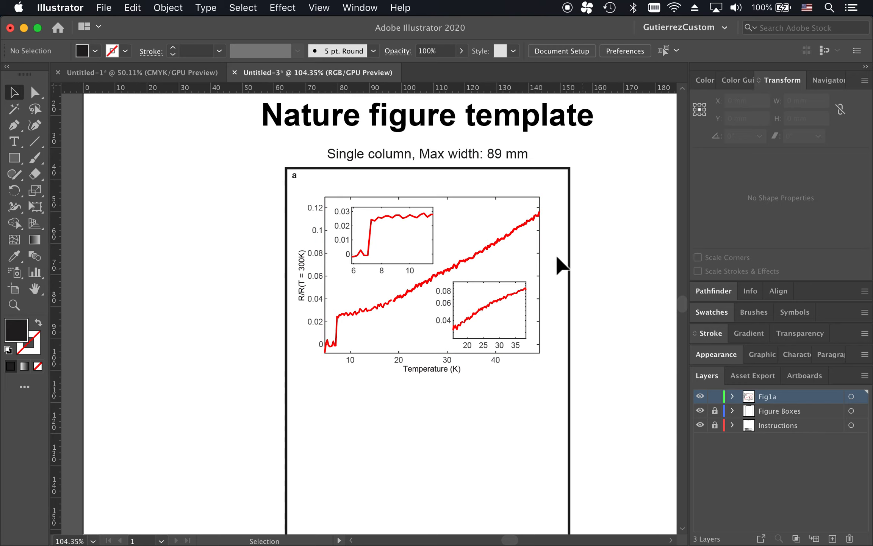
pyautogui.scroll(-2, 575, 259)
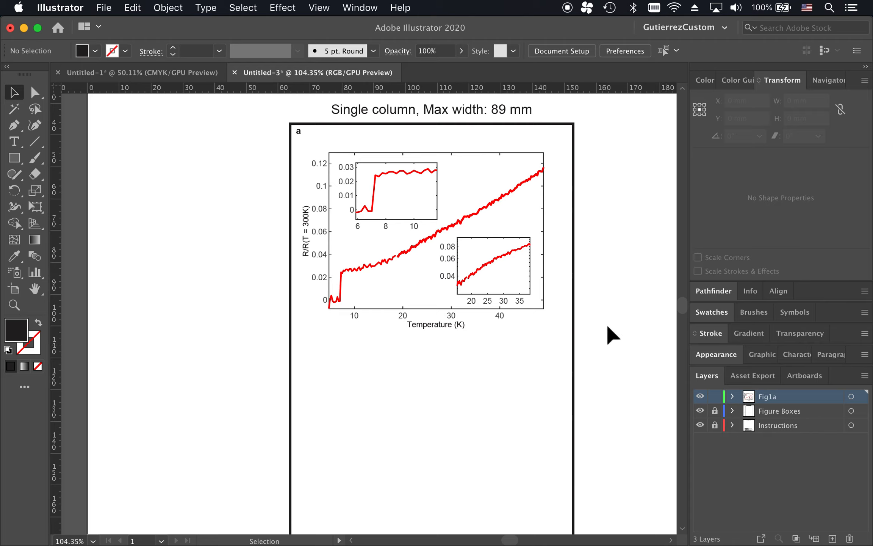
pyautogui.press('super+l')
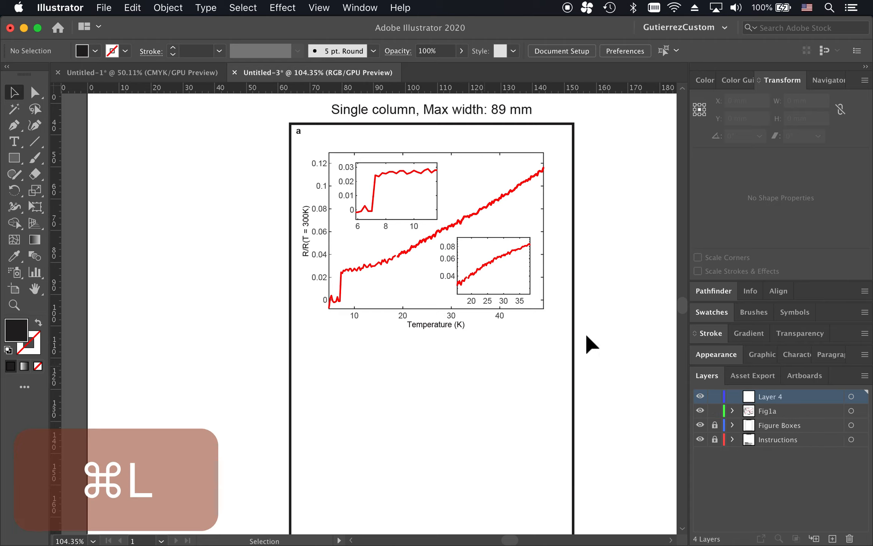
pyautogui.doubleClick(773, 397)
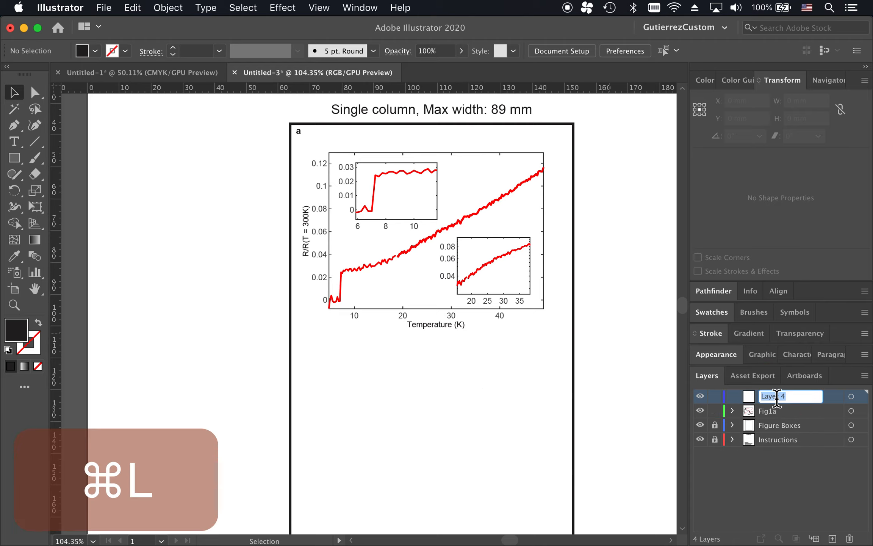
pyautogui.write('Fig1b')
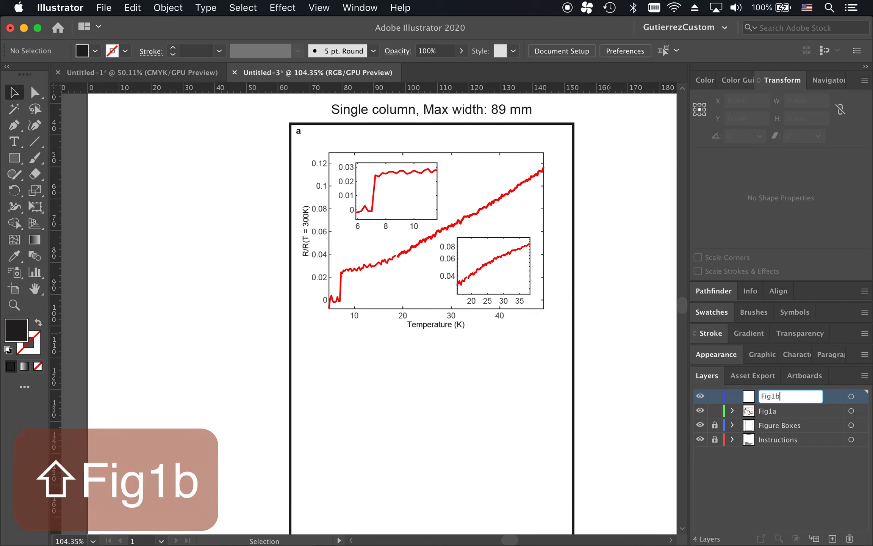
pyautogui.press('Return')
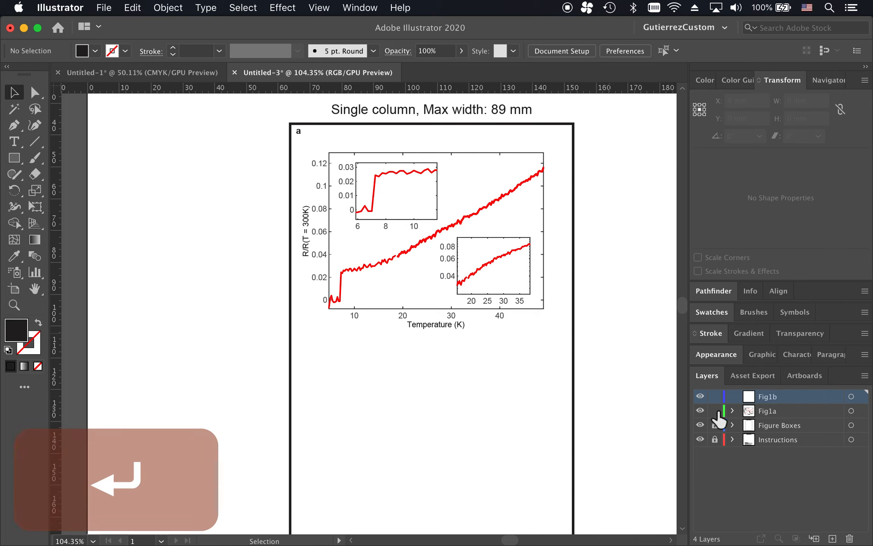
# Unlock the Figure Boxes layer that holds the panel label a, and move it above Fig1b in the layer order
pyautogui.click(306, 136)
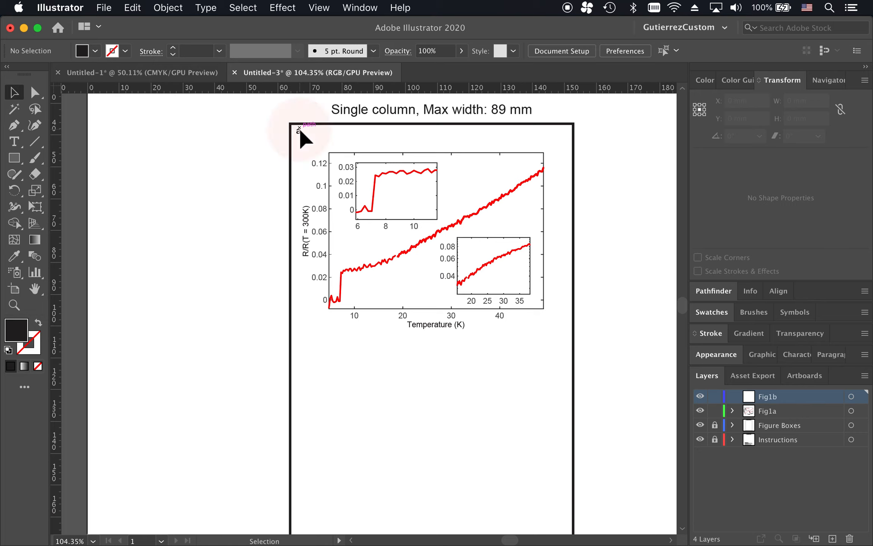
pyautogui.click(715, 425)
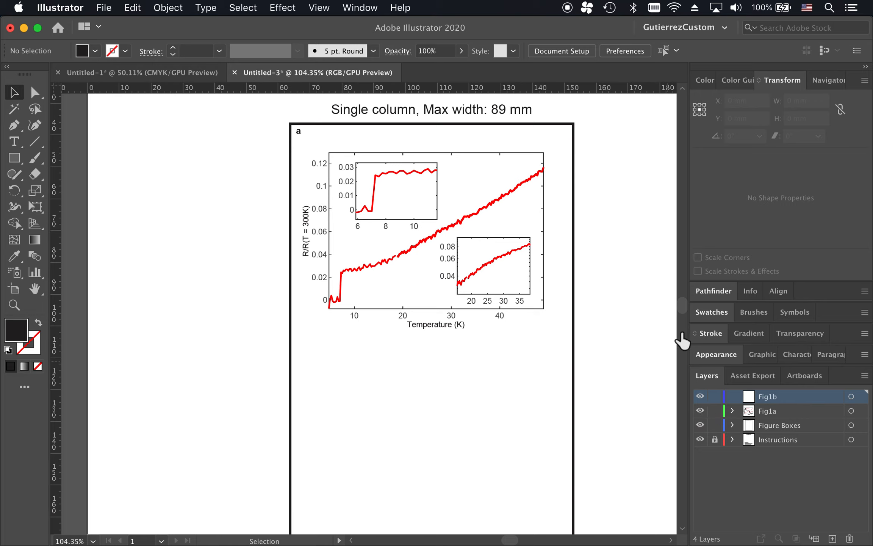
pyautogui.click(298, 130)
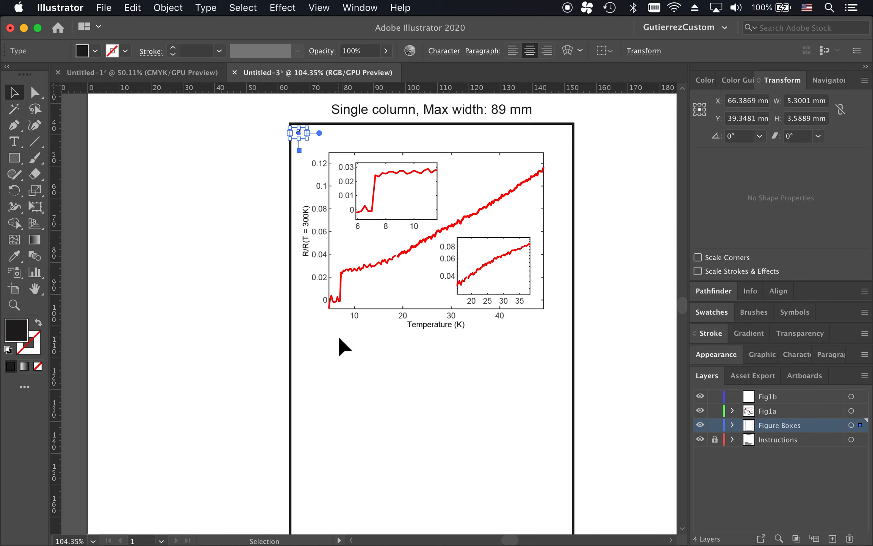
pyautogui.moveTo(774, 432); pyautogui.dragTo(778, 417)
pyautogui.moveTo(773, 410); pyautogui.dragTo(773, 390)
# Nudge the panel a plot upward, closer to the upper edge of the single-column figure box, and clear the selection
pyautogui.hotkey('shift', 'Up')
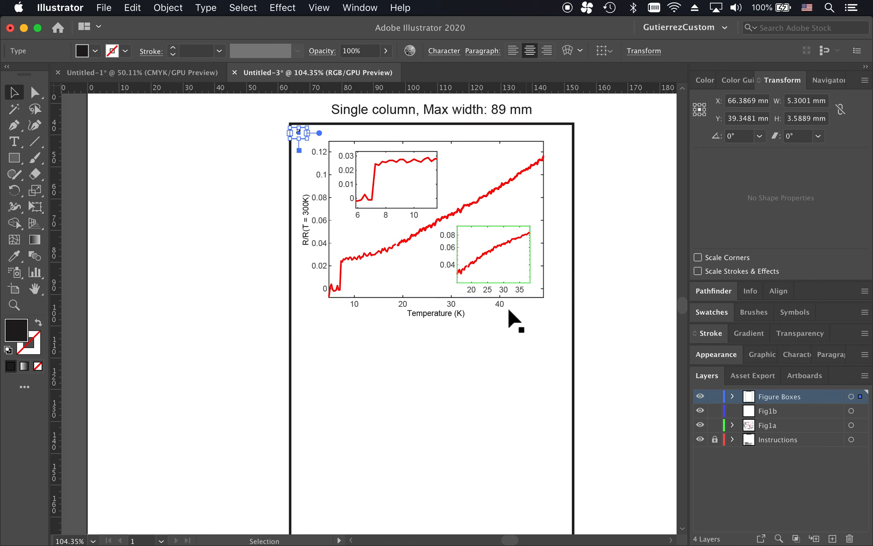
pyautogui.click(589, 247)
pyautogui.scroll(4, 383, 184)
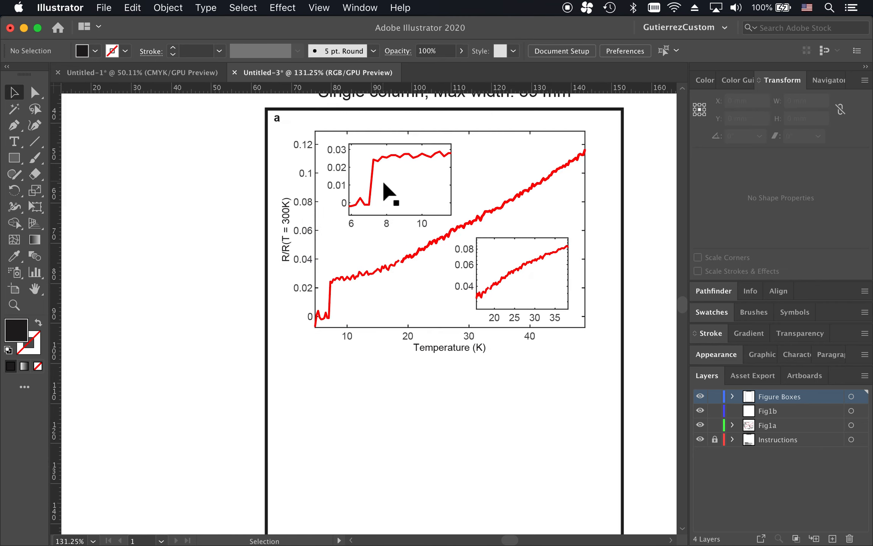